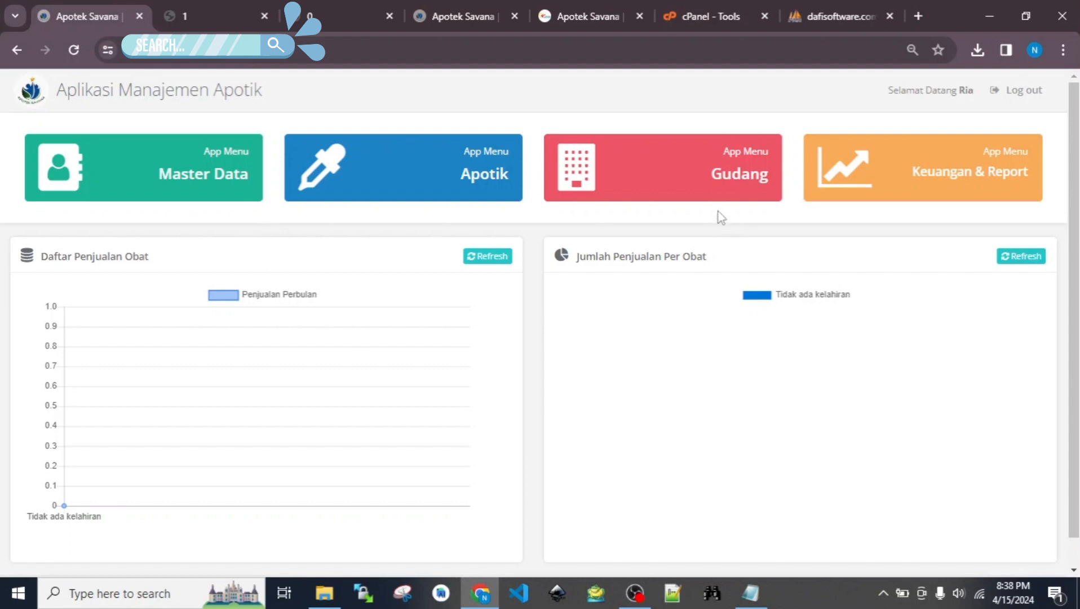
Open the stock opname sheet printing page (Print Lembar SO) in the Gudang module.
{"action": "left_click", "coordinate": [680, 176]}
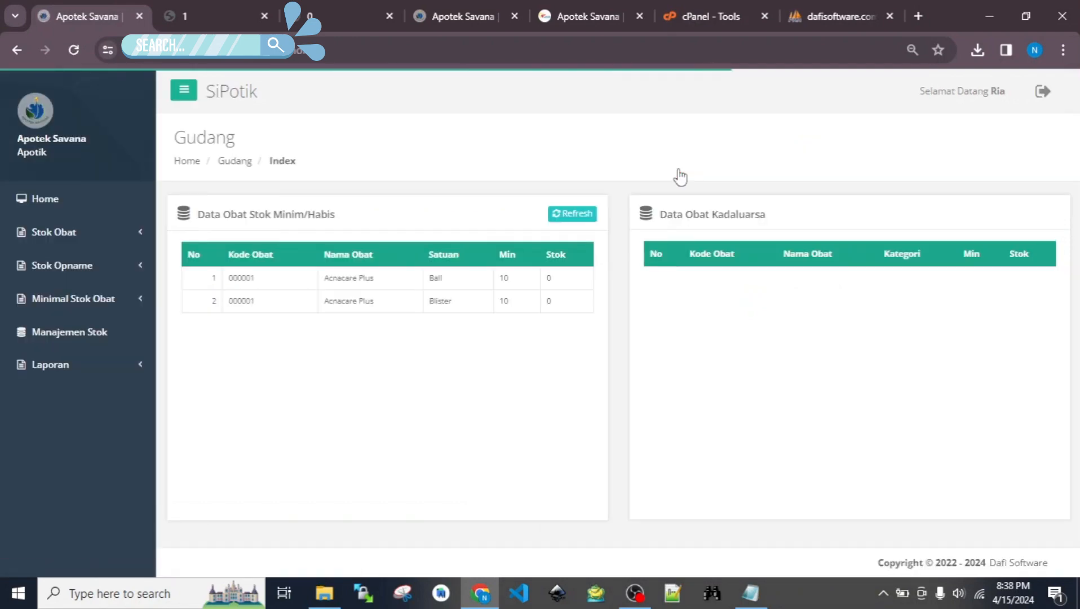
{"action": "left_click", "coordinate": [106, 273]}
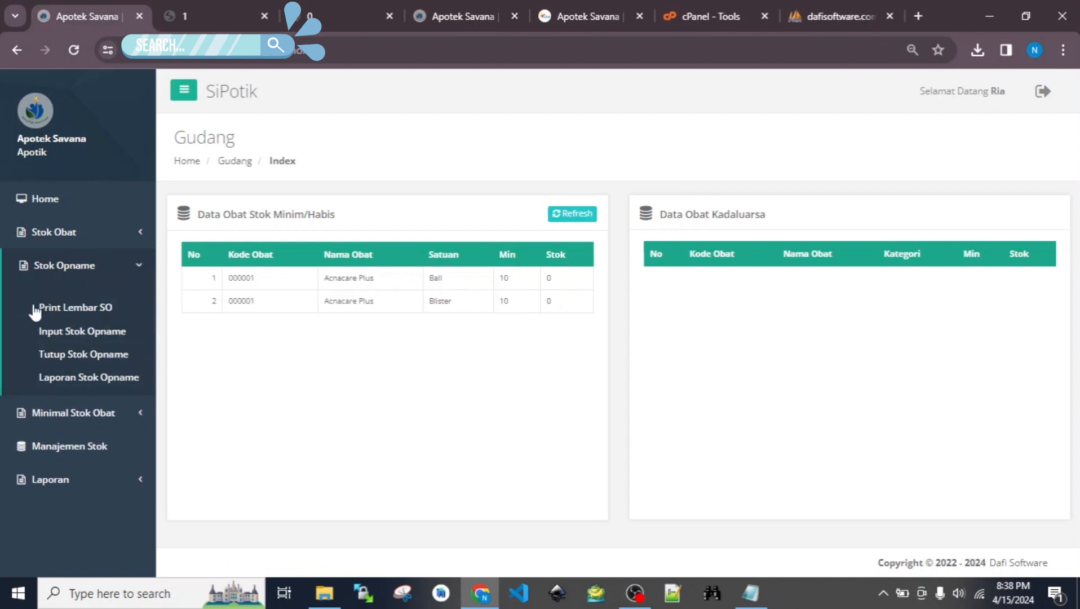
{"action": "left_click", "coordinate": [86, 313]}
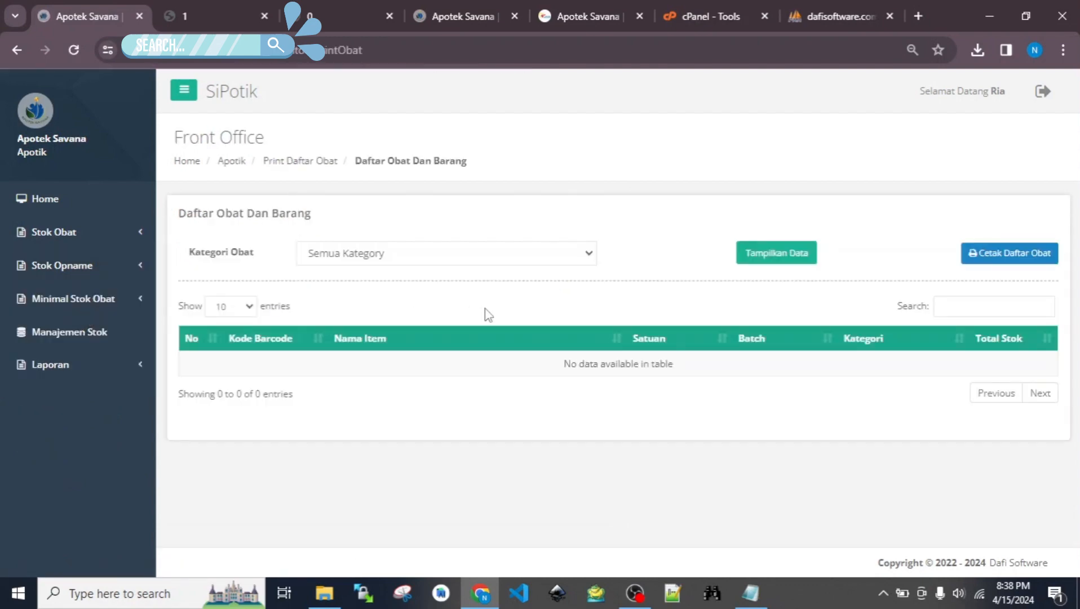
Generate the printable medicine and item list for the BEBAS category and look through its first pages.
{"action": "left_click", "coordinate": [569, 253]}
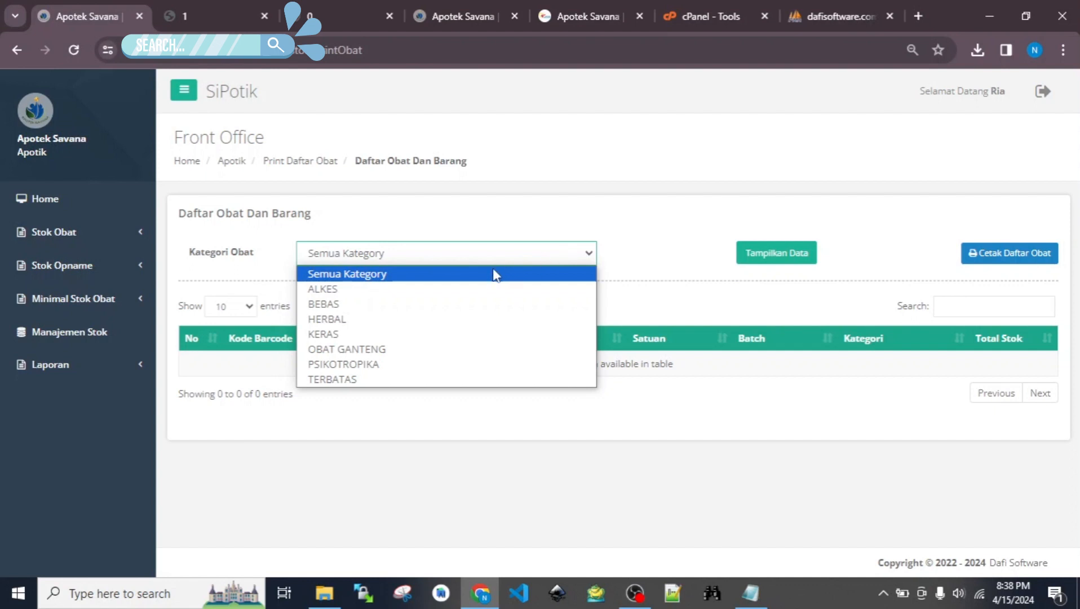
{"action": "left_click", "coordinate": [412, 306]}
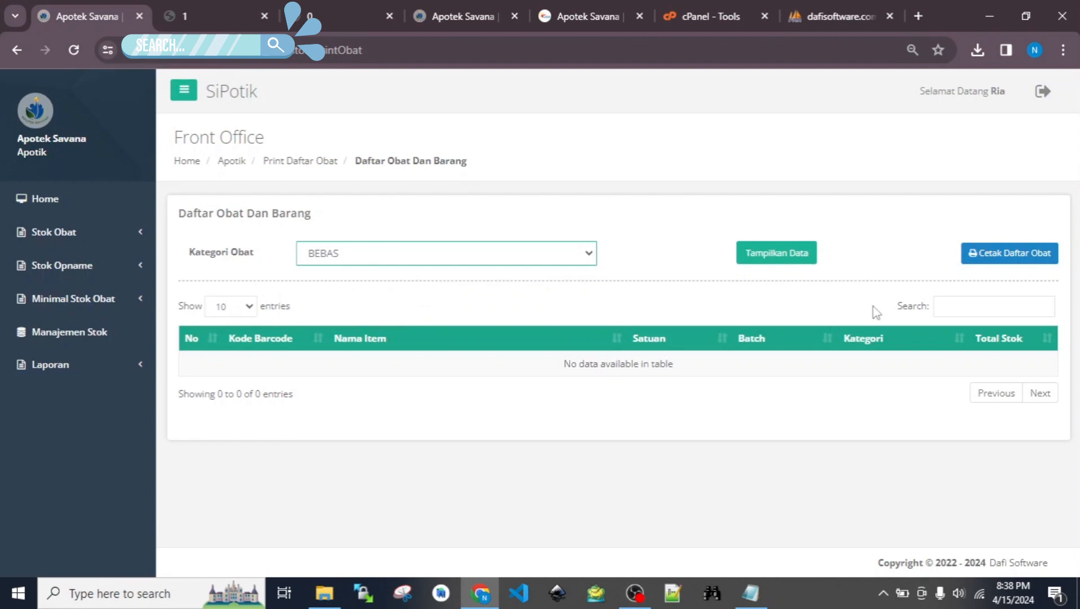
{"action": "left_click", "coordinate": [1029, 258]}
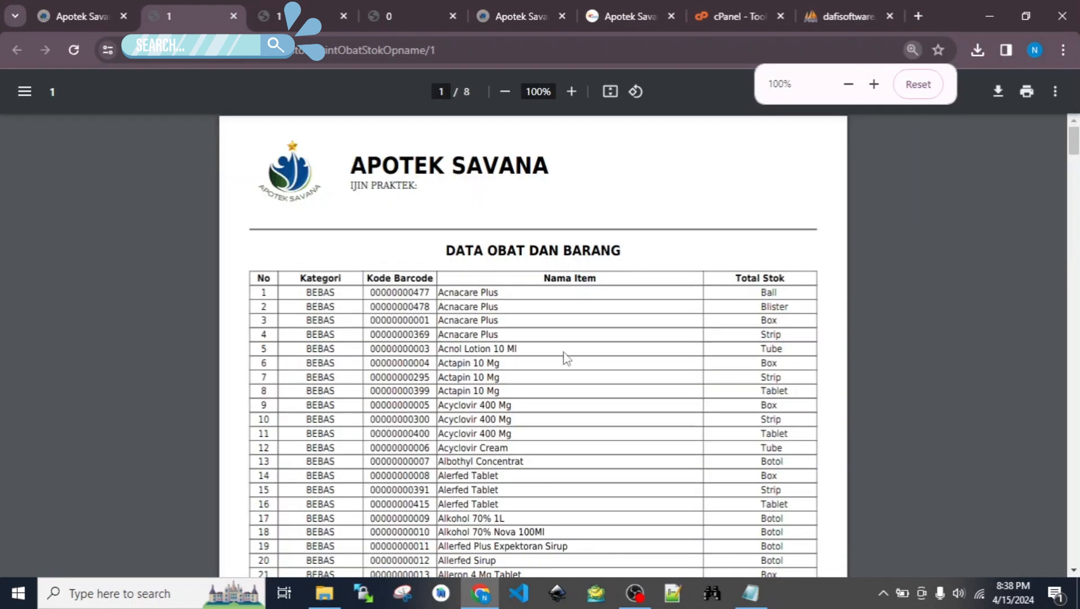
{"action": "scroll", "coordinate": [567, 358], "scroll_direction": "down", "scroll_amount": 15}
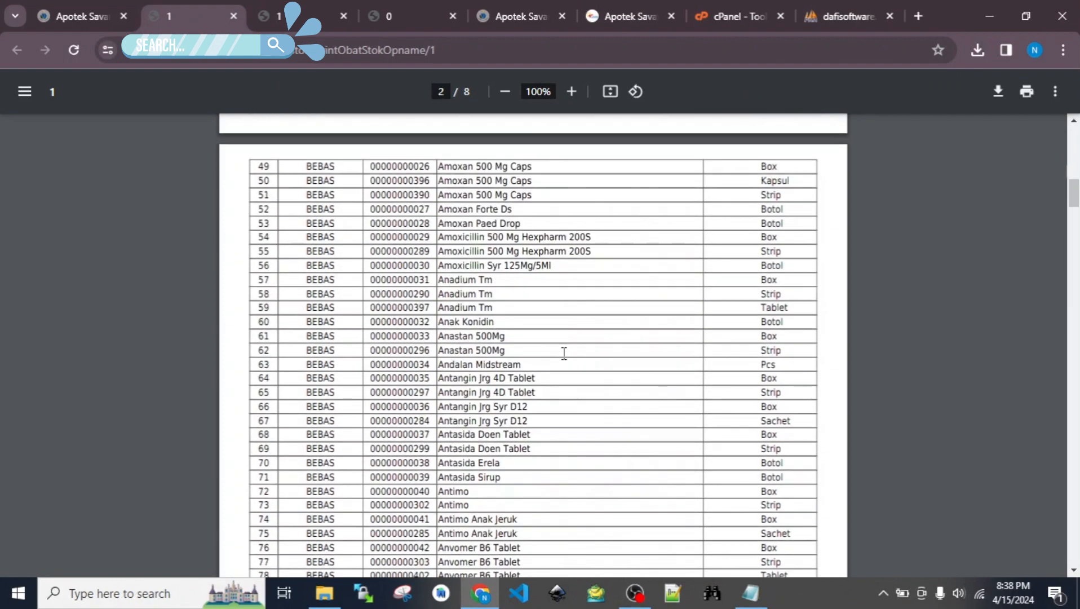
{"action": "scroll", "coordinate": [564, 353], "scroll_direction": "up", "scroll_amount": 7}
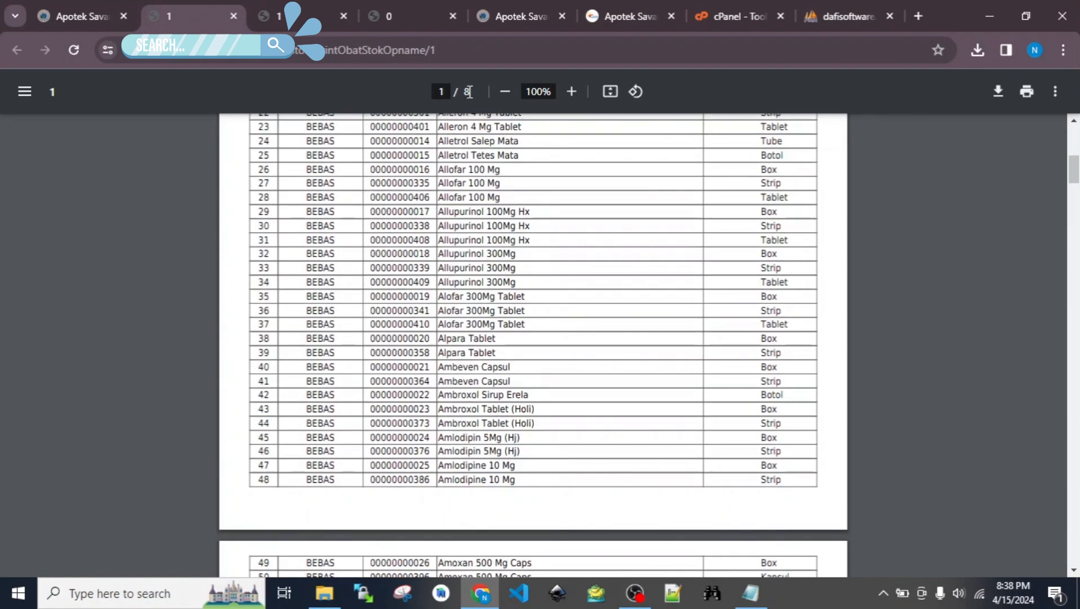
{"action": "scroll", "coordinate": [631, 347], "scroll_direction": "up", "scroll_amount": 8}
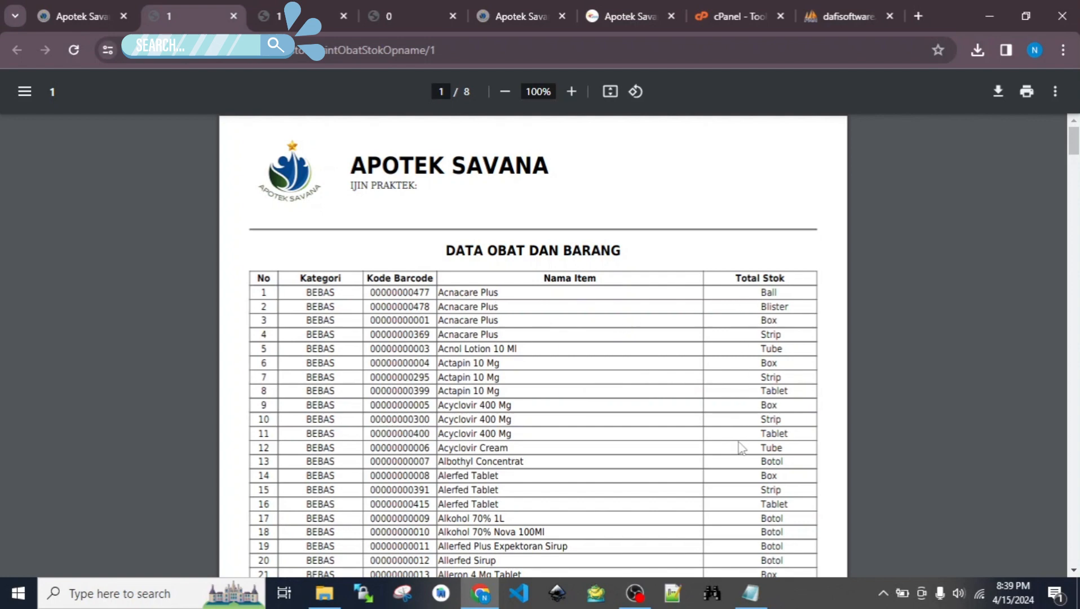
Return to the pharmacy application and open the Input Stok Opname page.
{"action": "left_click", "coordinate": [77, 19]}
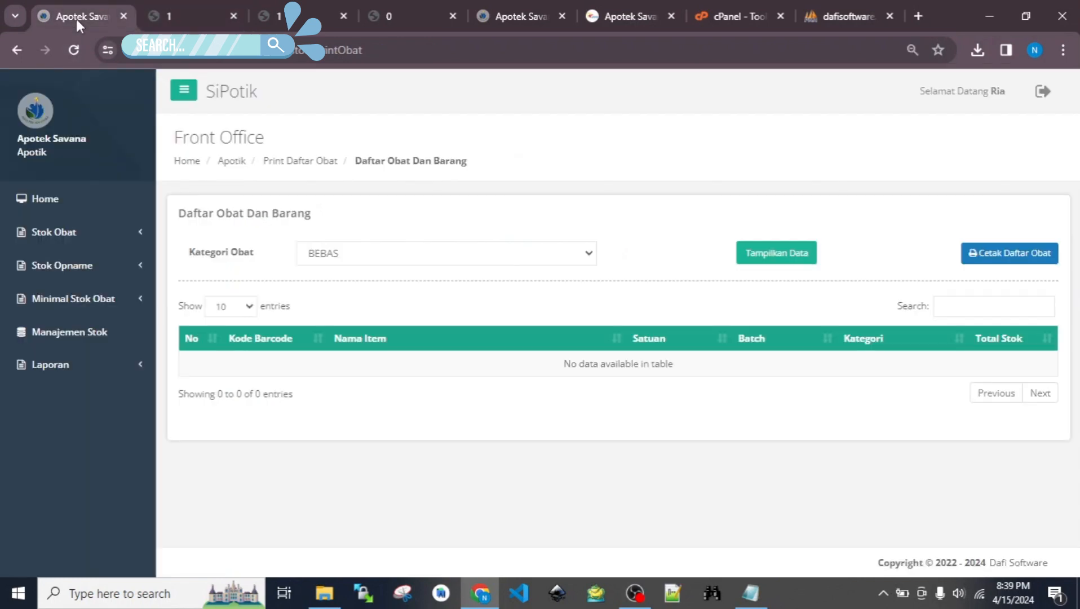
{"action": "left_click", "coordinate": [125, 268]}
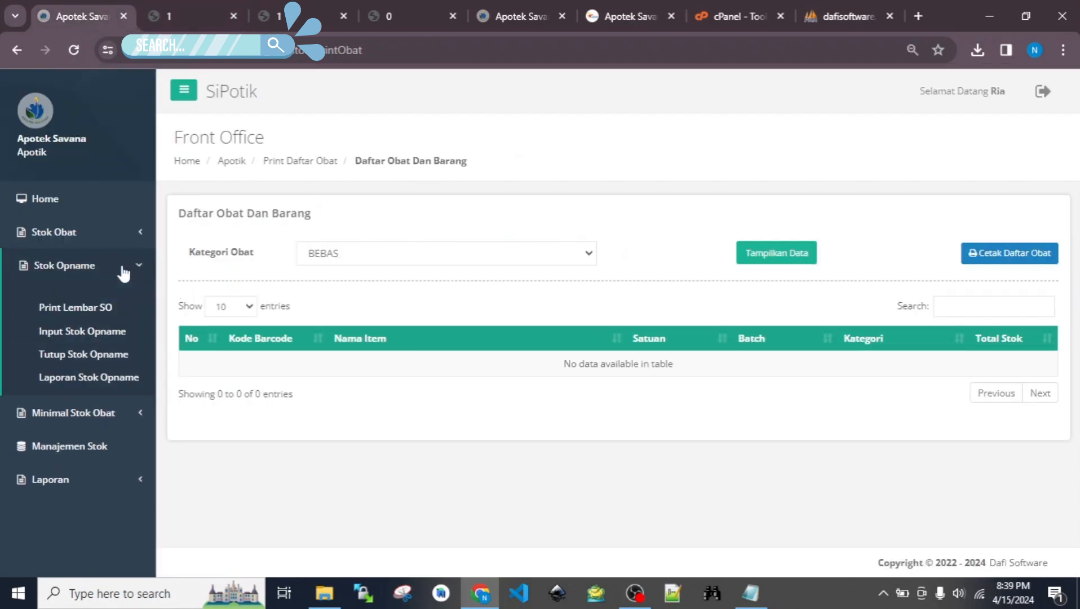
{"action": "left_click", "coordinate": [100, 334]}
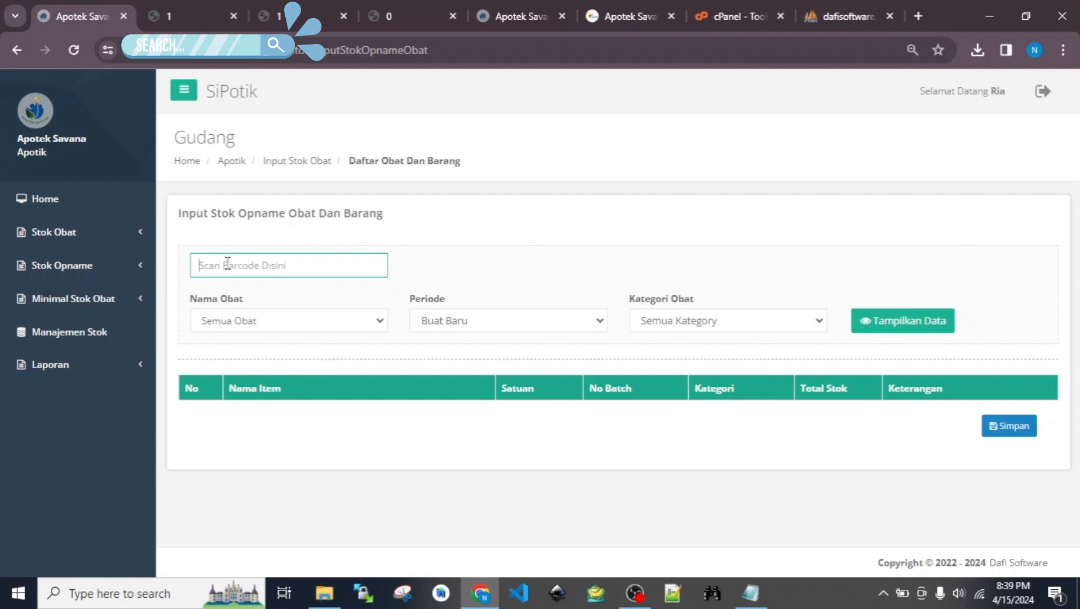
Display the items for all medicines and all categories with the period set to Buat Baru.
{"action": "left_click", "coordinate": [362, 325]}
{"action": "left_click", "coordinate": [363, 326]}
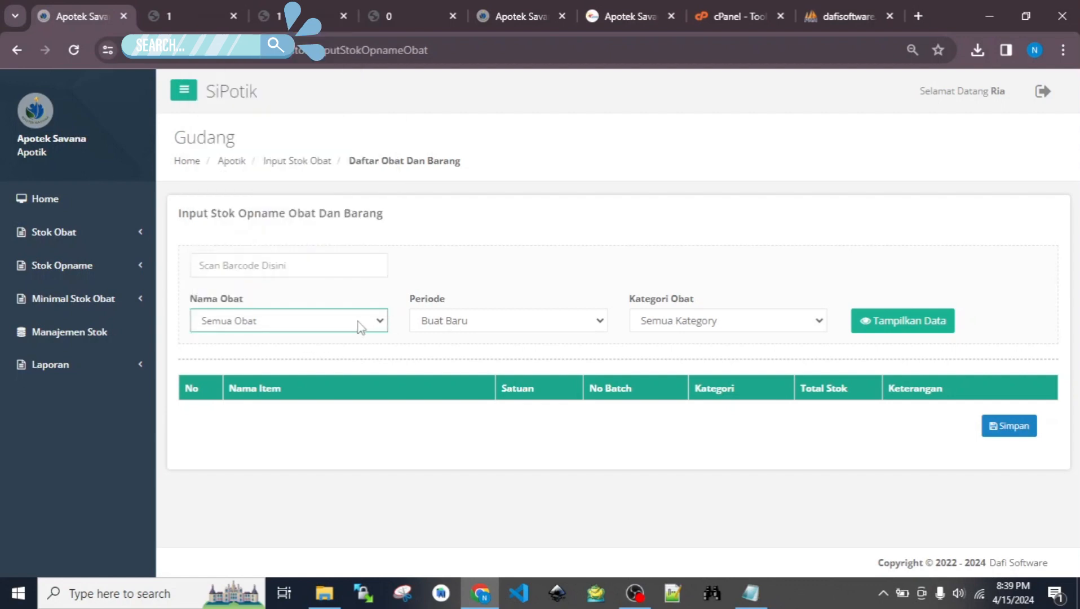
{"action": "left_click", "coordinate": [586, 329]}
{"action": "left_click", "coordinate": [586, 328]}
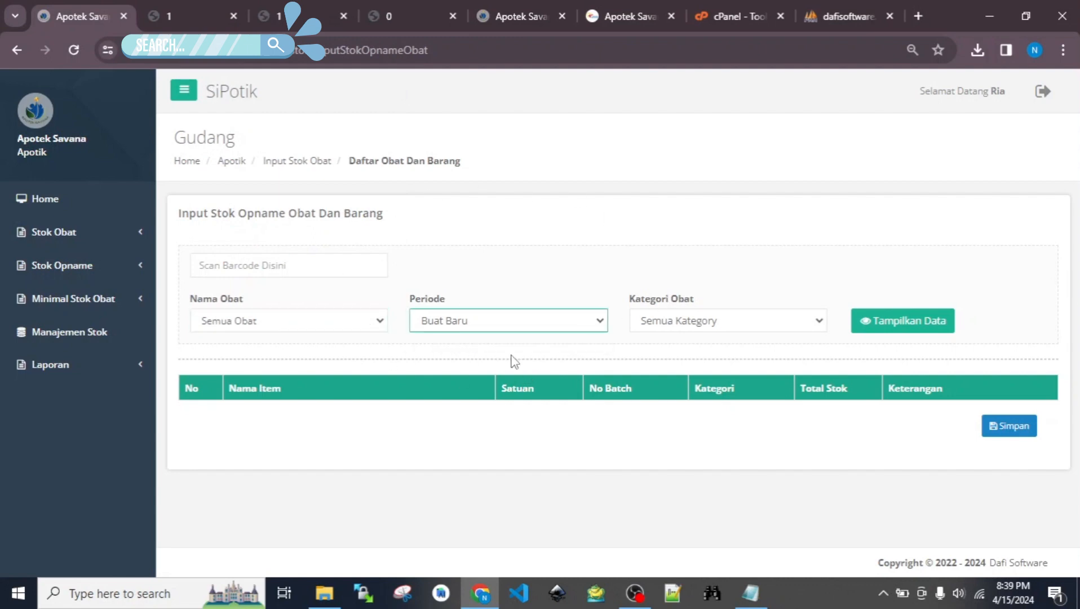
{"action": "left_click", "coordinate": [530, 321]}
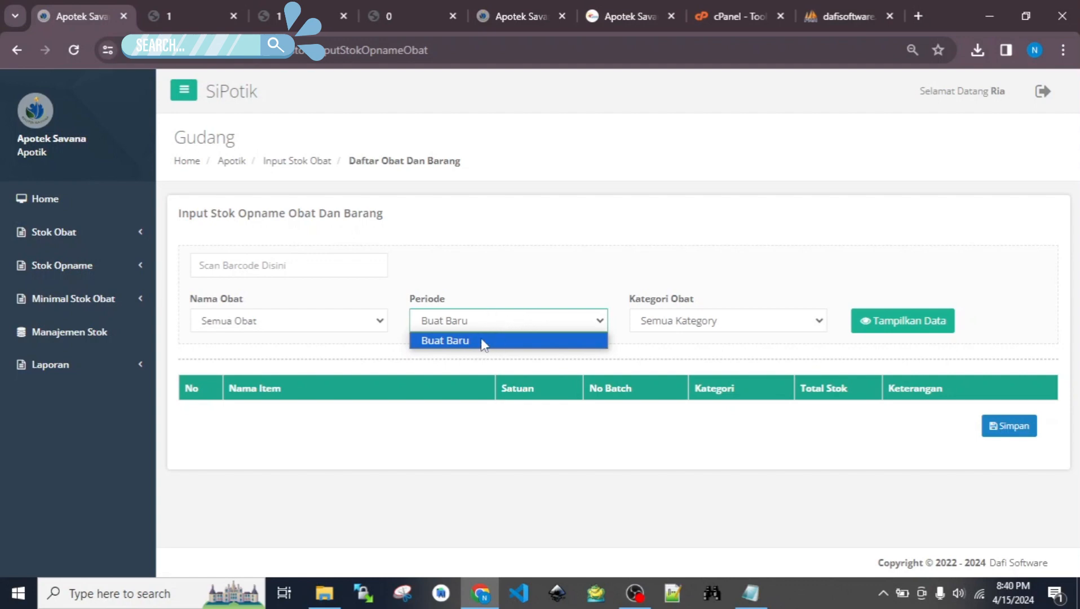
{"action": "left_click", "coordinate": [464, 335]}
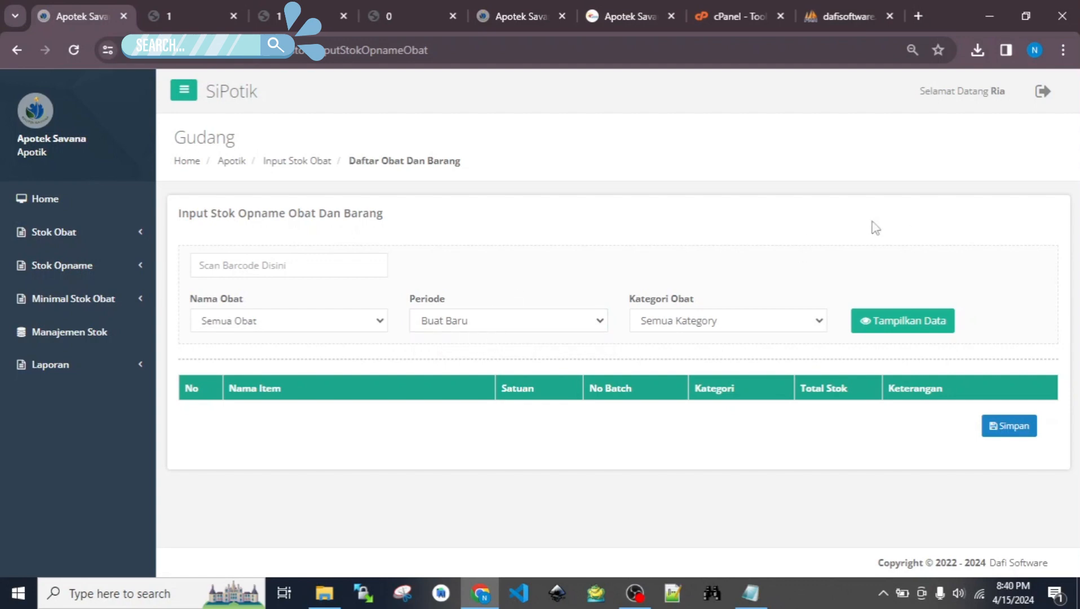
{"action": "left_click", "coordinate": [924, 329]}
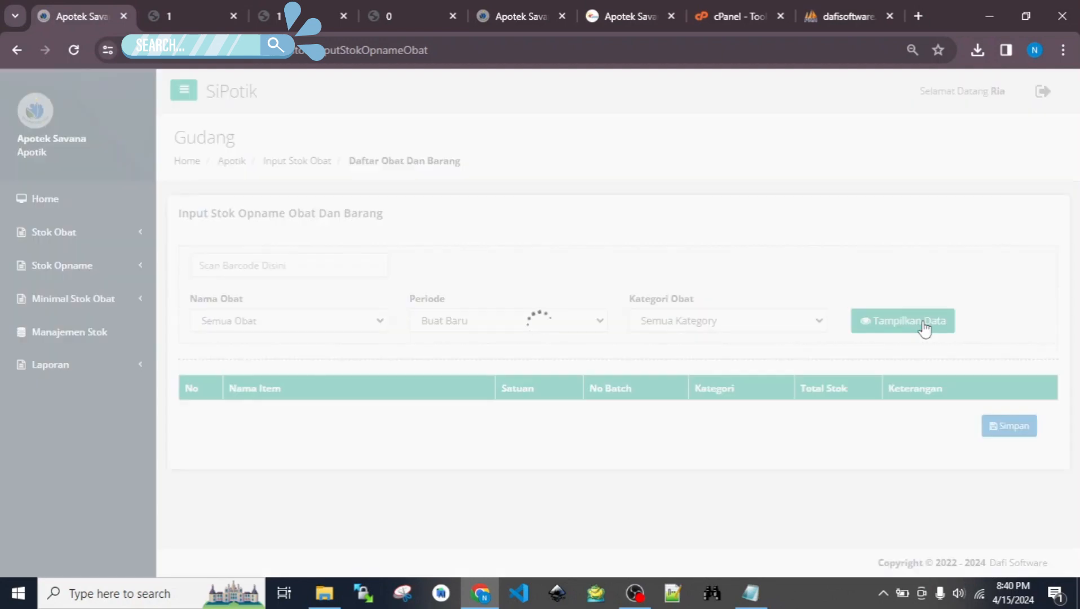
Examine the stock opname item list and its Total Stok and Keterangan fields from the first row to the last.
{"action": "scroll", "coordinate": [827, 296], "scroll_direction": "down", "scroll_amount": 3}
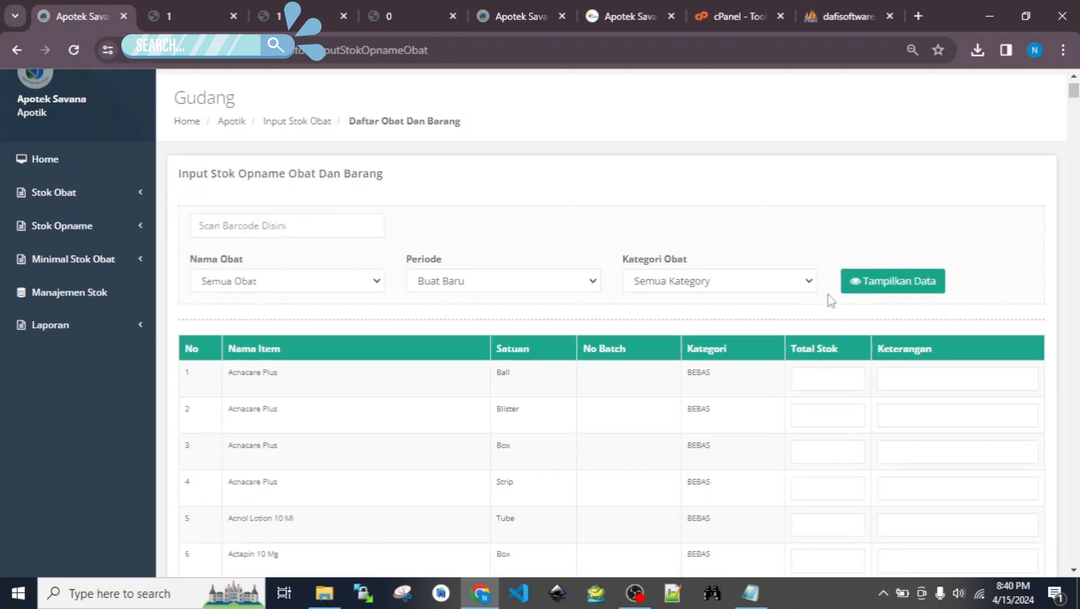
{"action": "scroll", "coordinate": [482, 389], "scroll_direction": "down", "scroll_amount": 2}
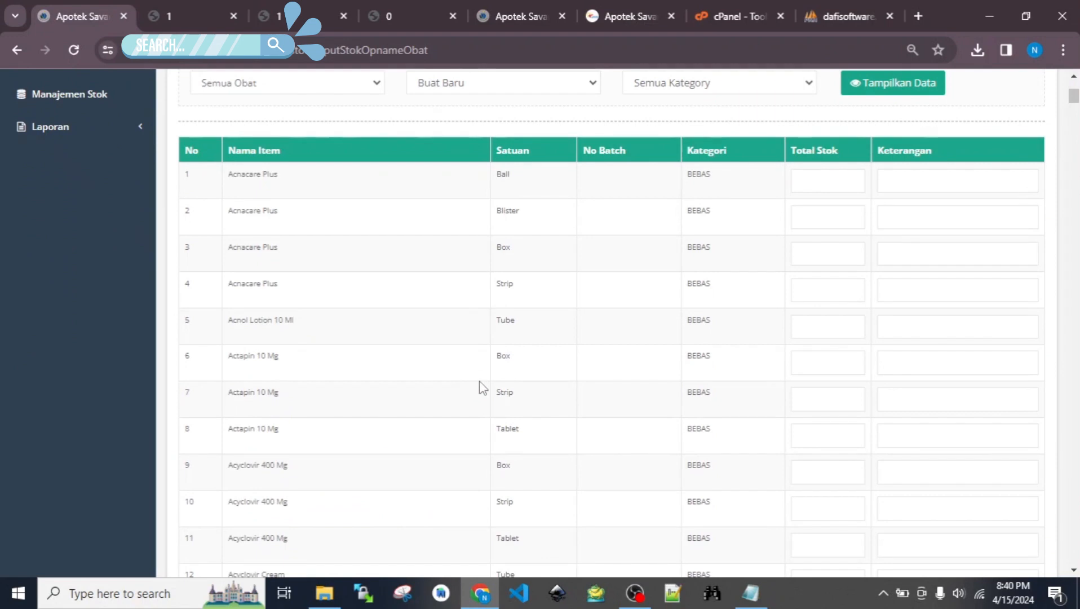
{"action": "left_click", "coordinate": [838, 182]}
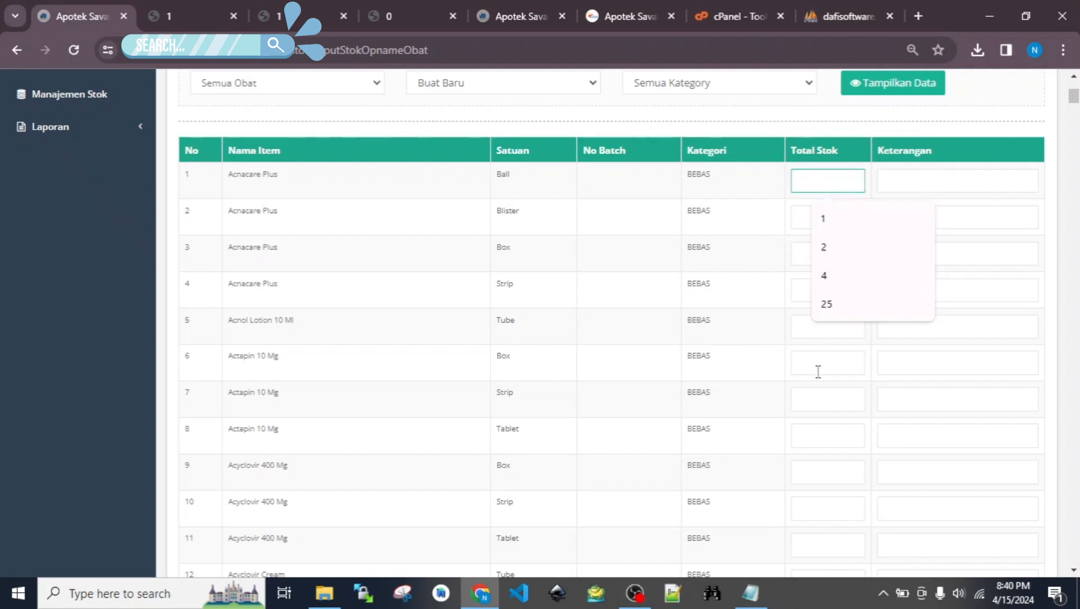
{"action": "scroll", "coordinate": [817, 370], "scroll_direction": "down", "scroll_amount": 7}
{"action": "scroll", "coordinate": [818, 372], "scroll_direction": "down", "scroll_amount": 10}
{"action": "left_click_drag", "start_coordinate": [1073, 121], "coordinate": [1069, 561]}
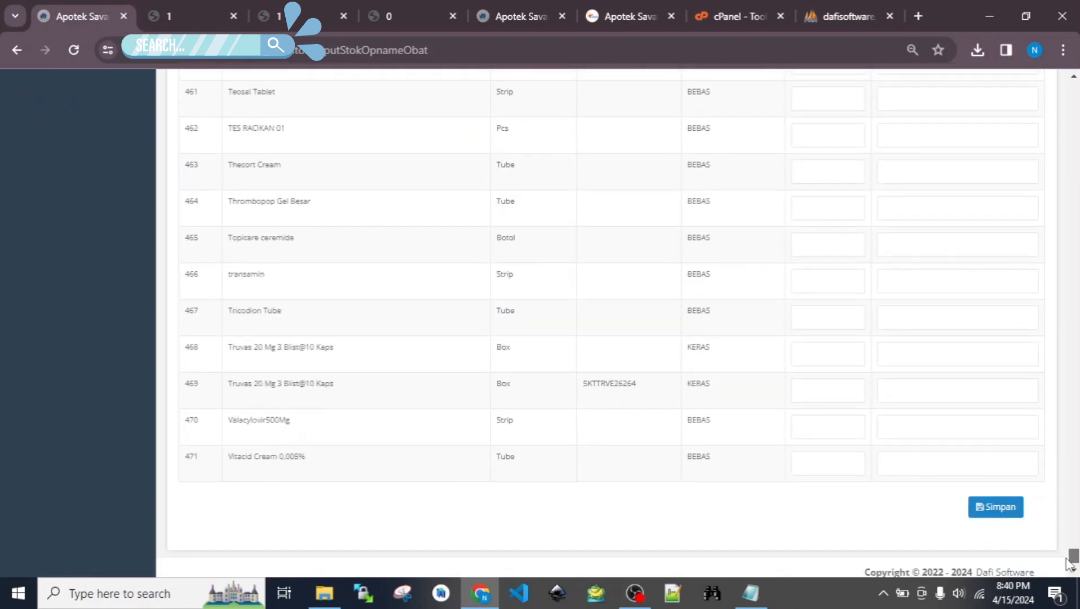
{"action": "scroll", "coordinate": [692, 338], "scroll_direction": "up", "scroll_amount": 20}
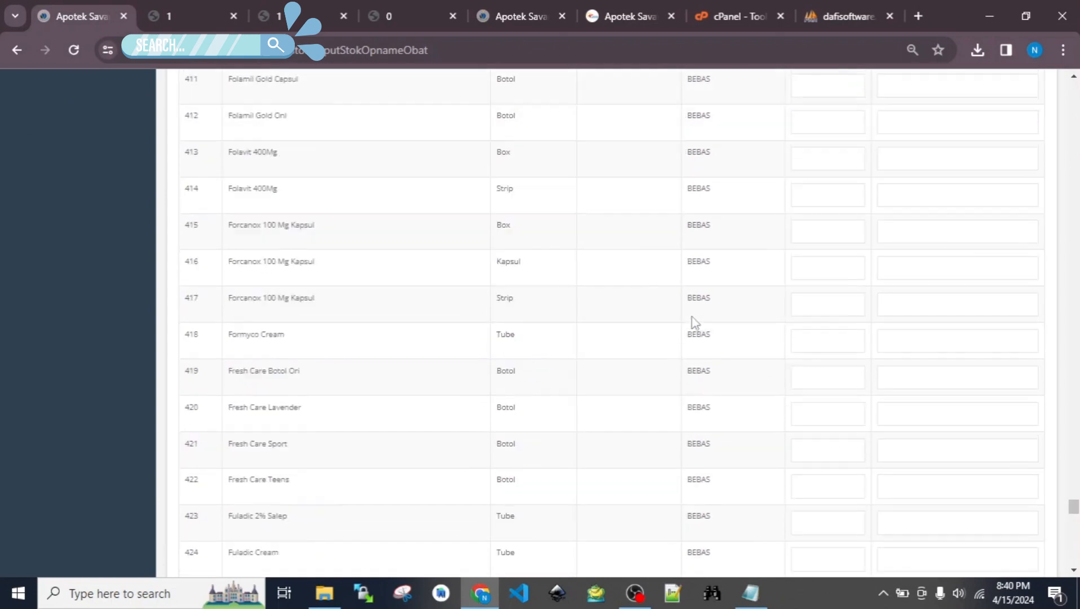
{"action": "scroll", "coordinate": [692, 307], "scroll_direction": "up", "scroll_amount": 8}
{"action": "left_click_drag", "start_coordinate": [1073, 489], "coordinate": [1069, 86]}
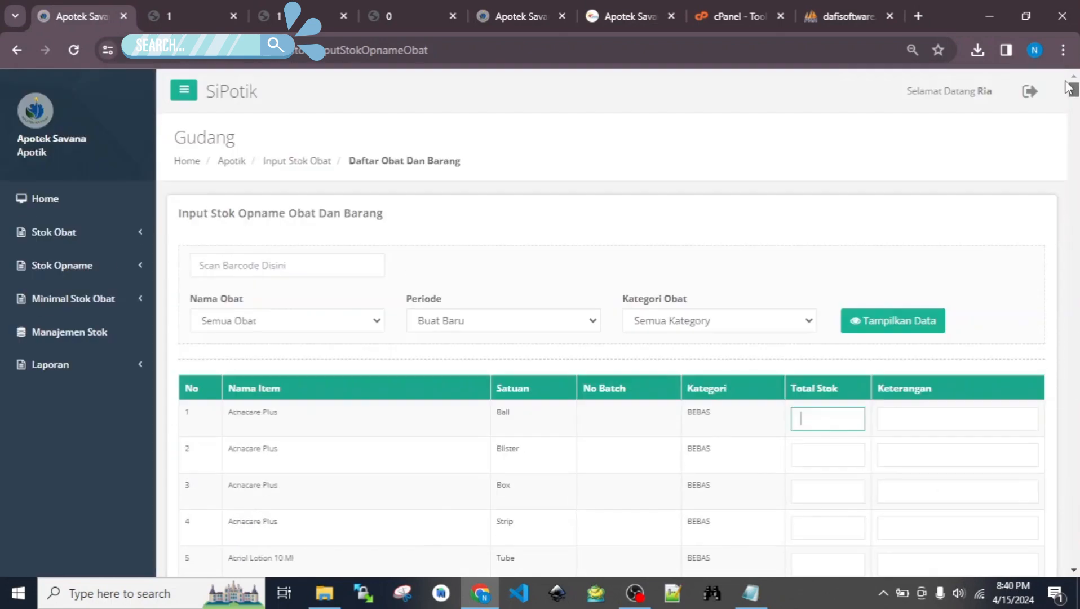
Check the current stock quantities of the medicines in Manajemen Stok.
{"action": "left_click", "coordinate": [94, 333]}
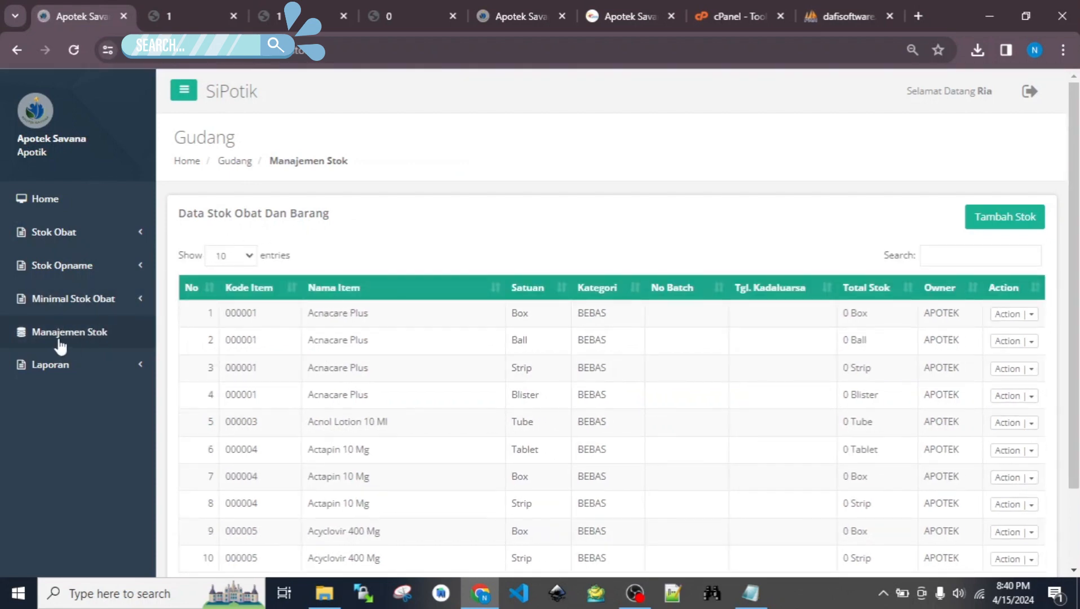
{"action": "scroll", "coordinate": [843, 315], "scroll_direction": "down", "scroll_amount": 2}
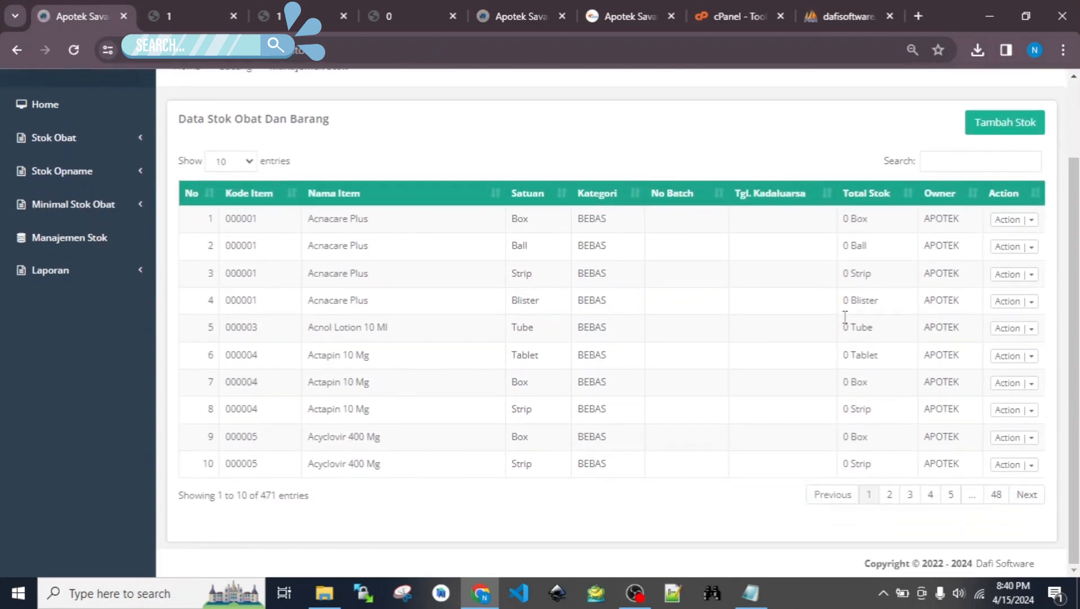
{"action": "scroll", "coordinate": [844, 316], "scroll_direction": "up", "scroll_amount": 2}
Reopen Input Stok Opname and display all items for the Buat Baru period.
{"action": "left_click", "coordinate": [105, 279]}
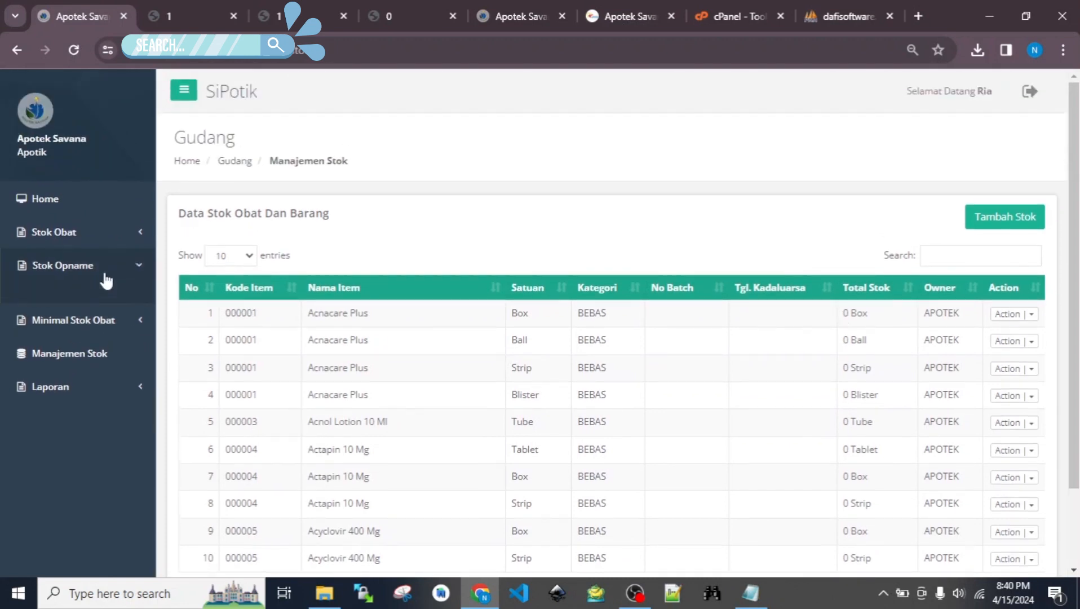
{"action": "left_click", "coordinate": [71, 333]}
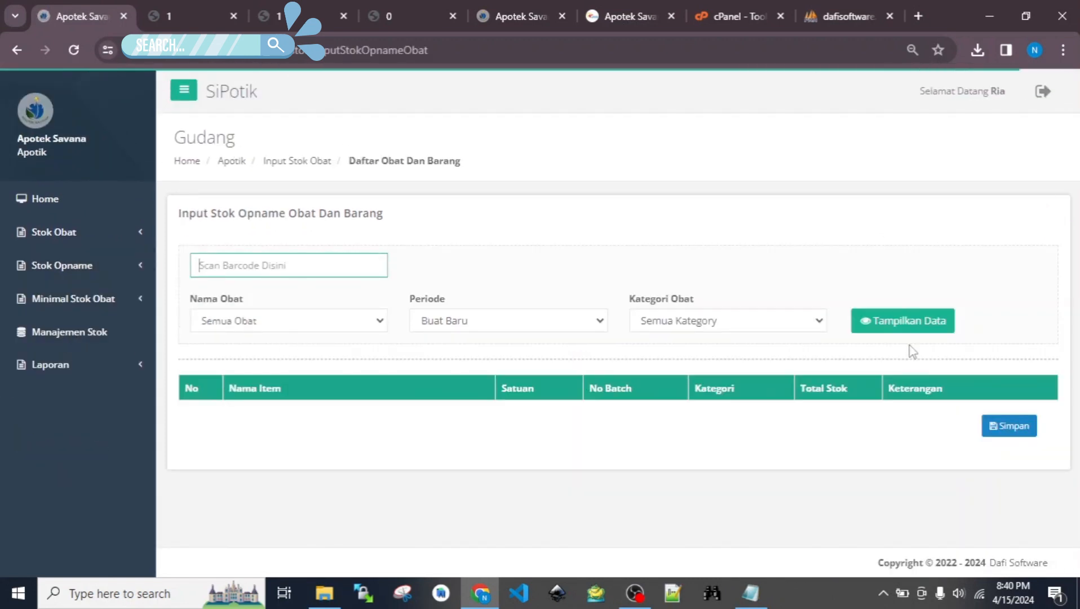
{"action": "left_click", "coordinate": [905, 321]}
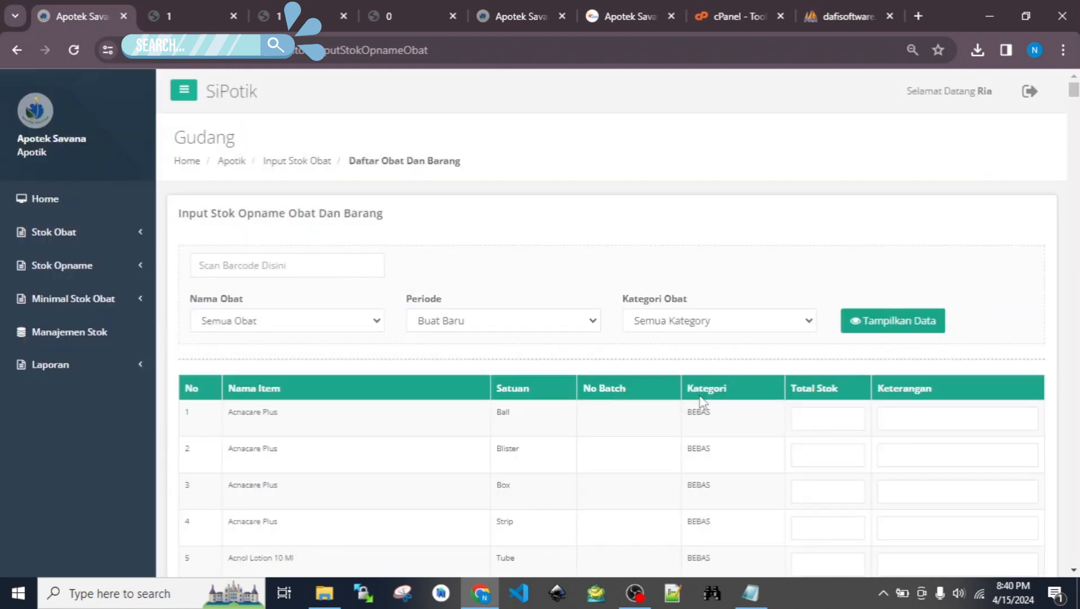
Enter Total Stok 1, 2, 3 and 4 for Acnacare Plus Ball, Blister, Box and Strip, and 5 for Acnol Lotion 10 Ml.
{"action": "scroll", "coordinate": [732, 366], "scroll_direction": "down", "scroll_amount": 3}
{"action": "left_click", "coordinate": [808, 262]}
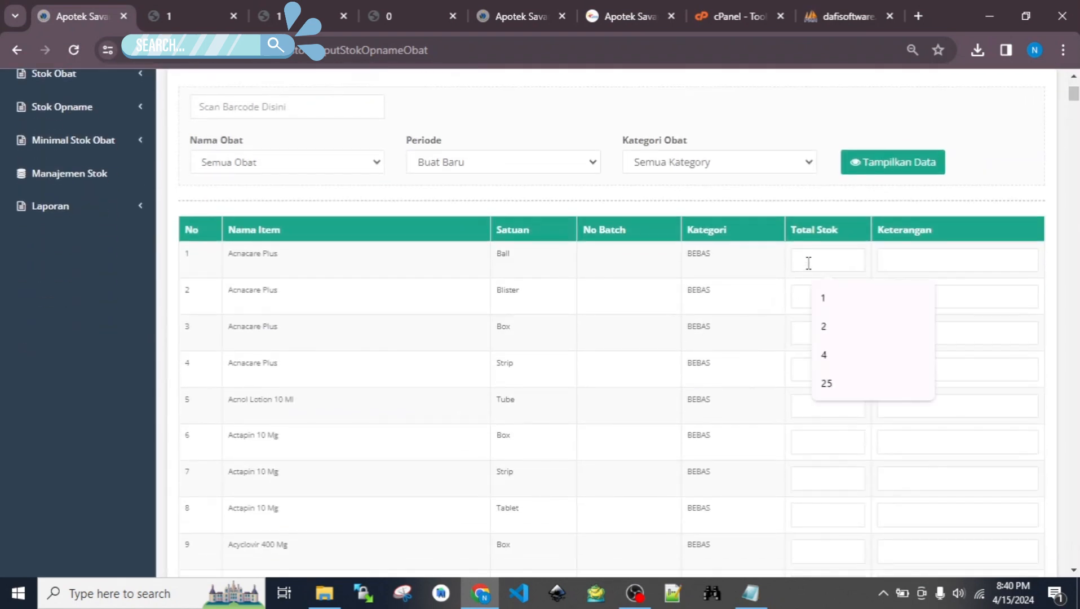
{"action": "type", "text": "1"}
{"action": "left_click", "coordinate": [801, 295]}
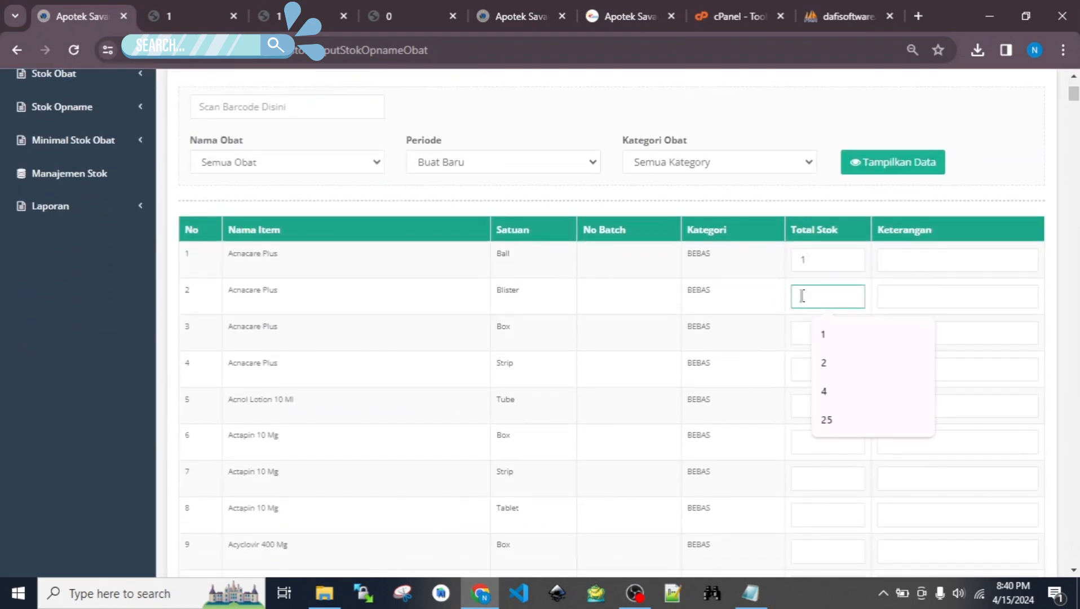
{"action": "type", "text": "2"}
{"action": "left_click", "coordinate": [804, 326]}
{"action": "type", "text": "3"}
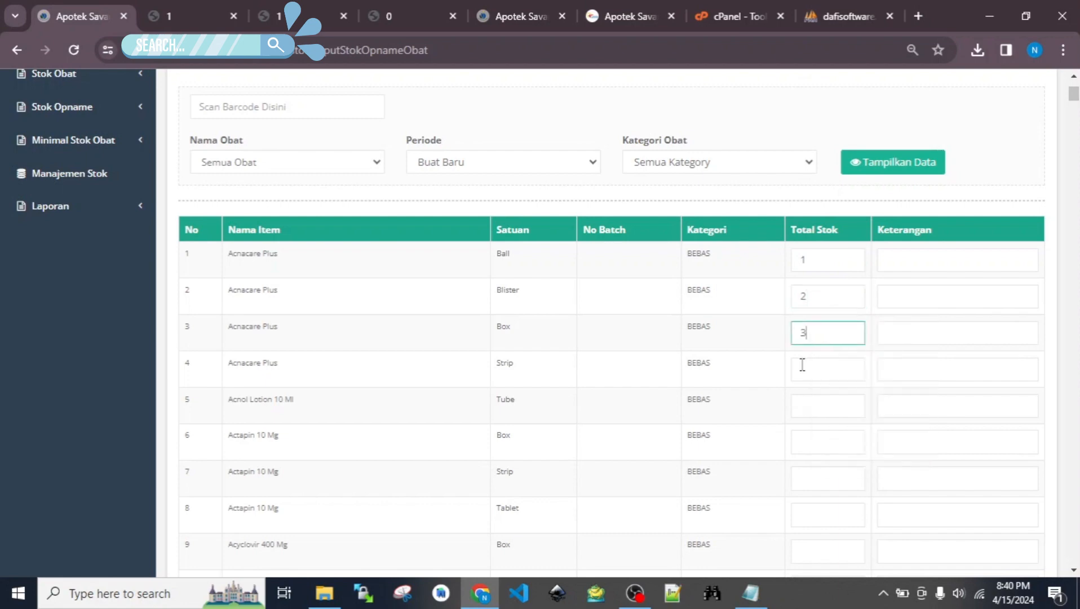
{"action": "left_click", "coordinate": [802, 364]}
{"action": "type", "text": "4"}
{"action": "left_click", "coordinate": [801, 400]}
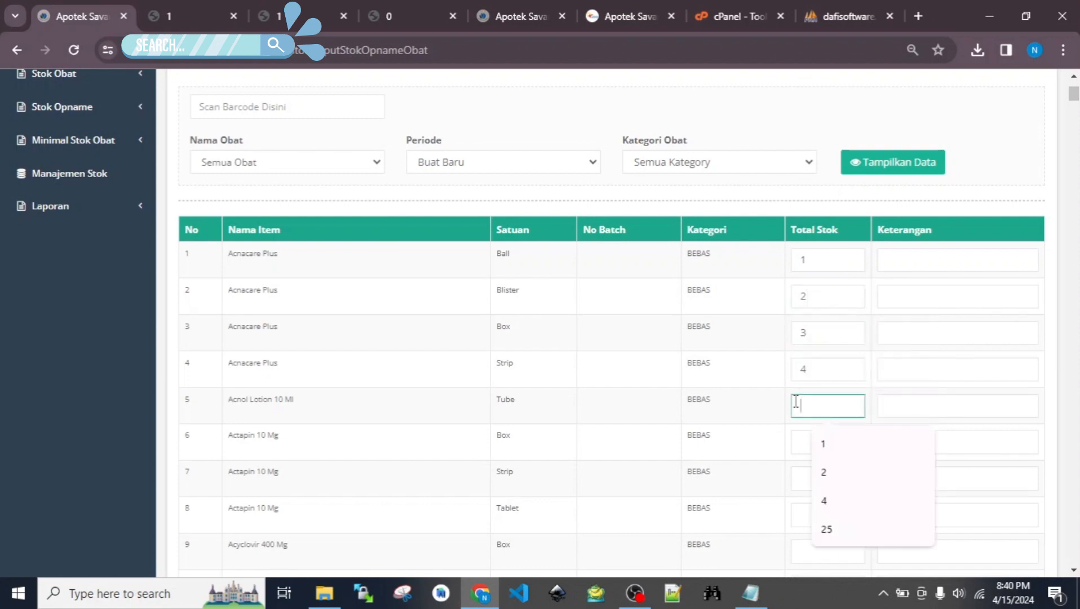
{"action": "type", "text": "5"}
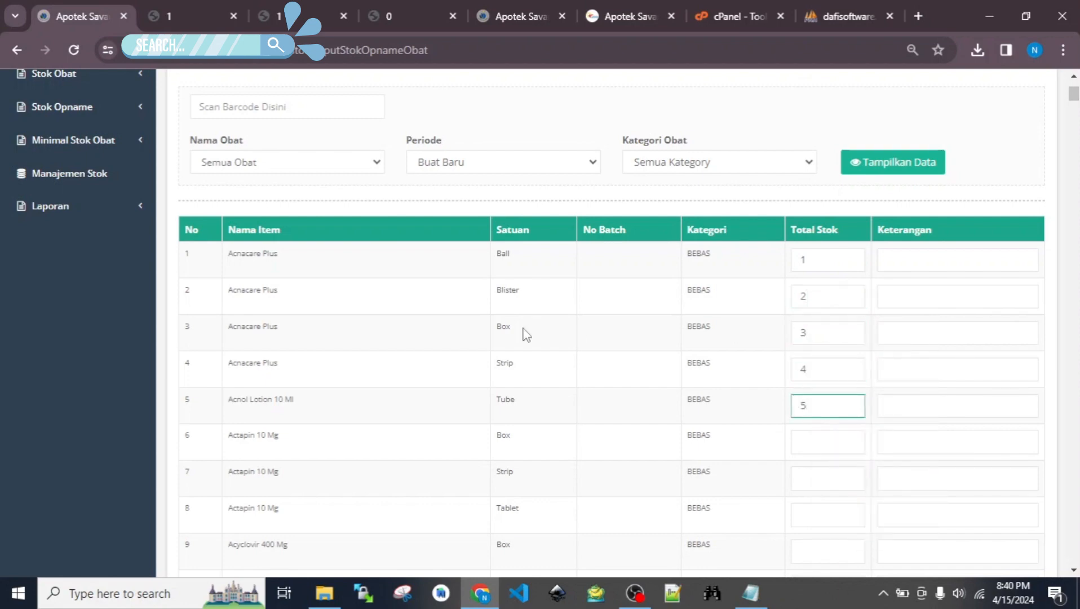
Save the entered stock opname quantities and check which period is available under Periode.
{"action": "scroll", "coordinate": [526, 335], "scroll_direction": "down", "scroll_amount": 20}
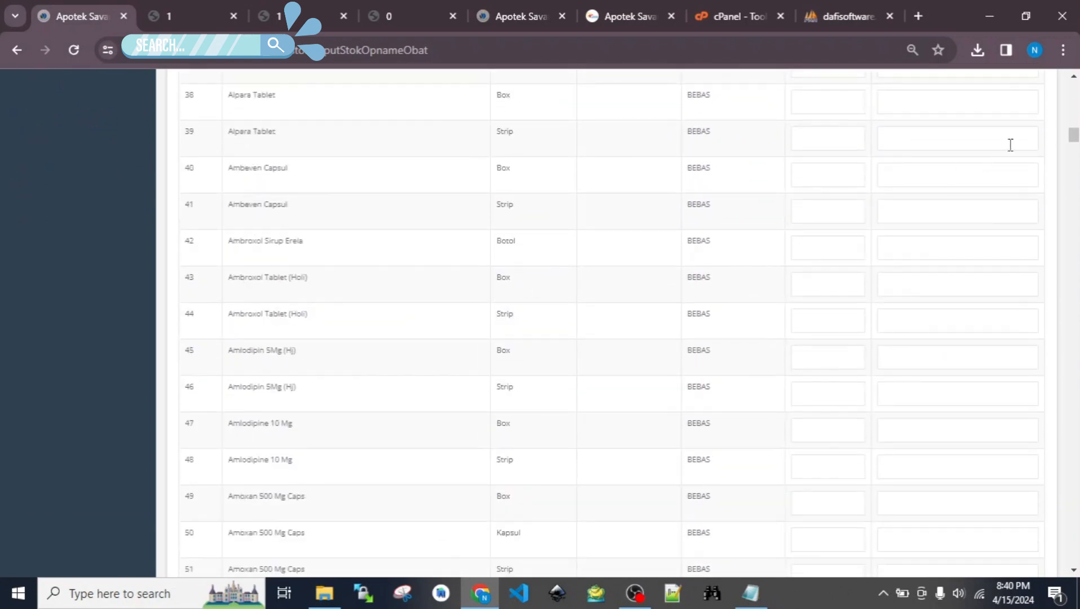
{"action": "left_click_drag", "start_coordinate": [1073, 136], "coordinate": [1074, 556]}
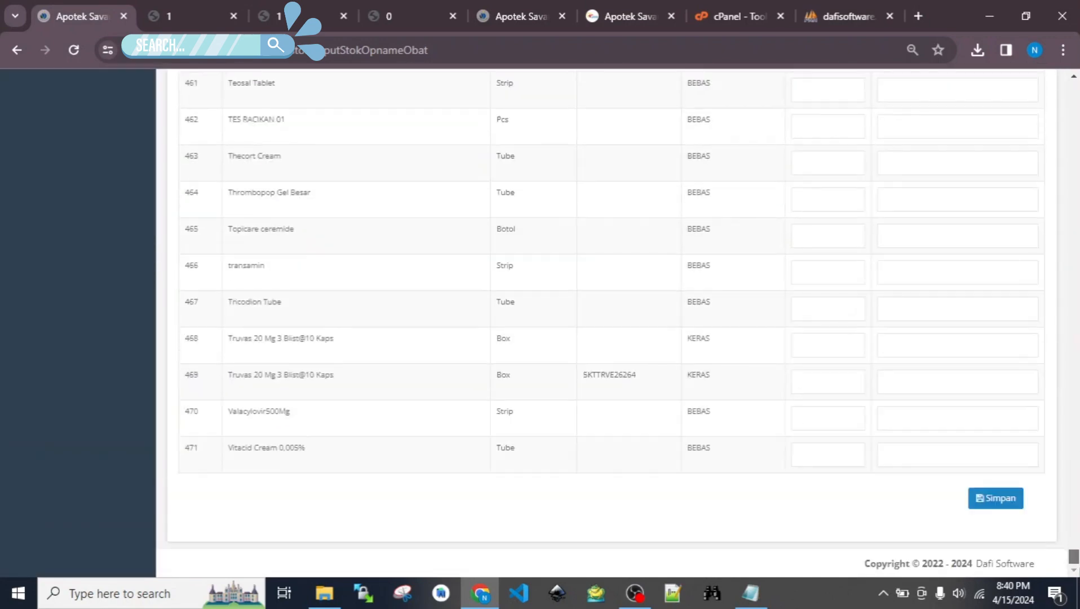
{"action": "left_click", "coordinate": [994, 500]}
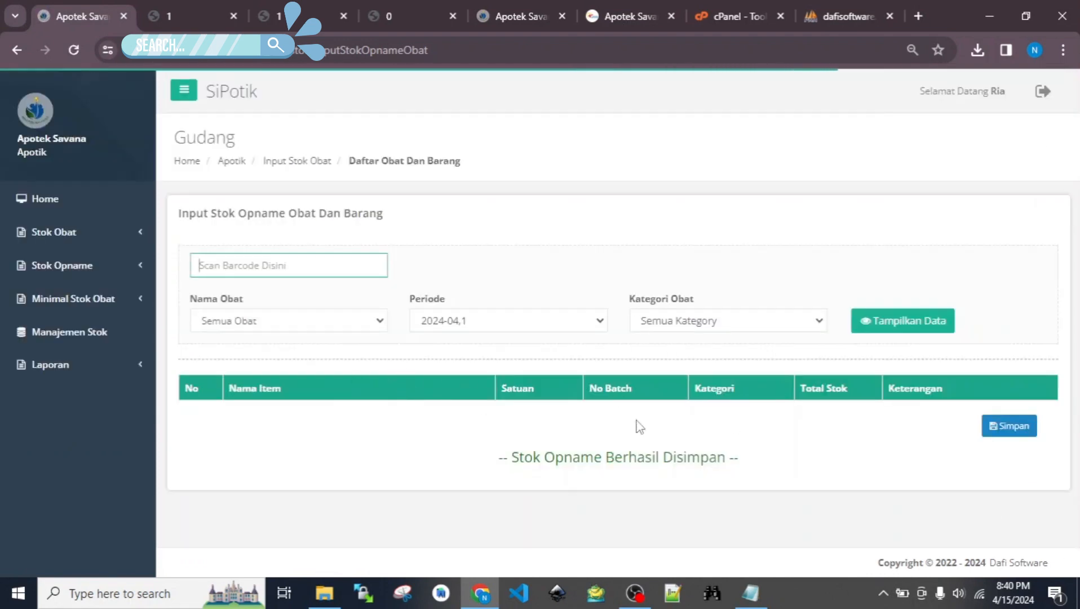
{"action": "left_click_drag", "start_coordinate": [507, 456], "coordinate": [785, 484]}
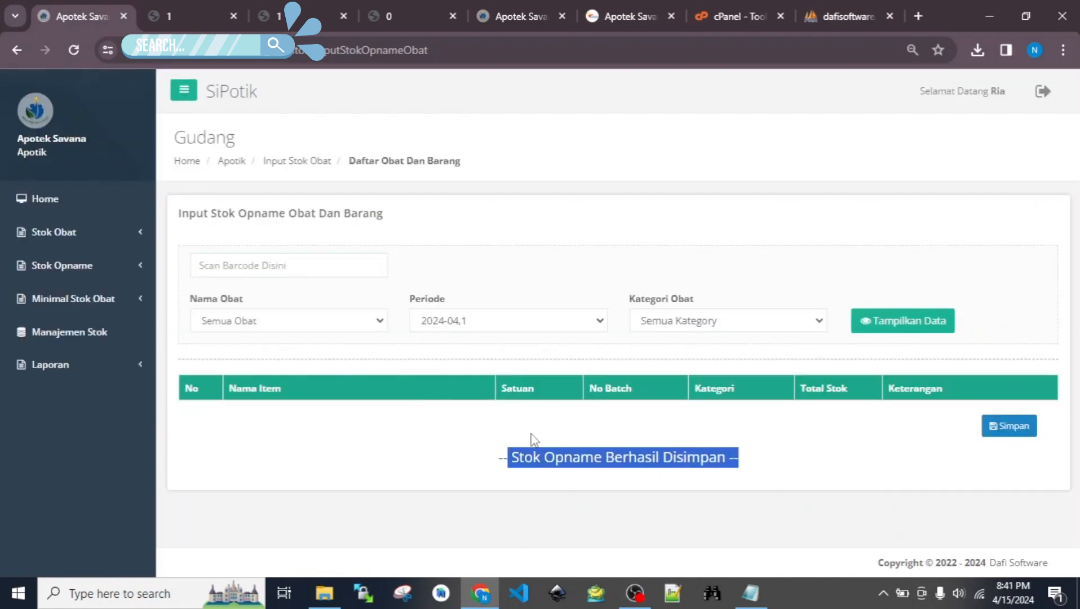
{"action": "left_click", "coordinate": [498, 327]}
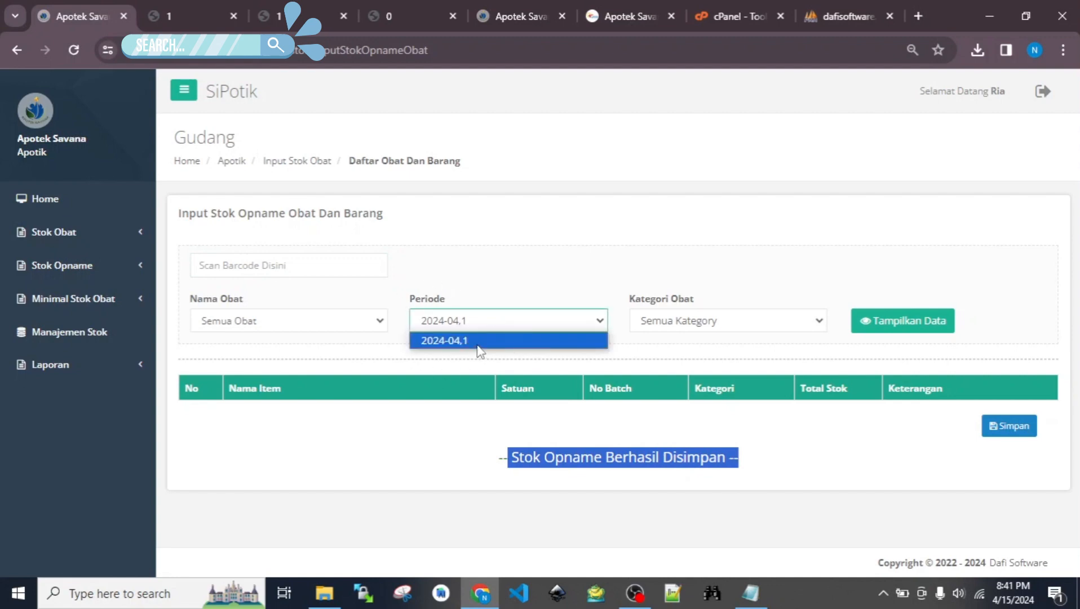
{"action": "left_click", "coordinate": [515, 278]}
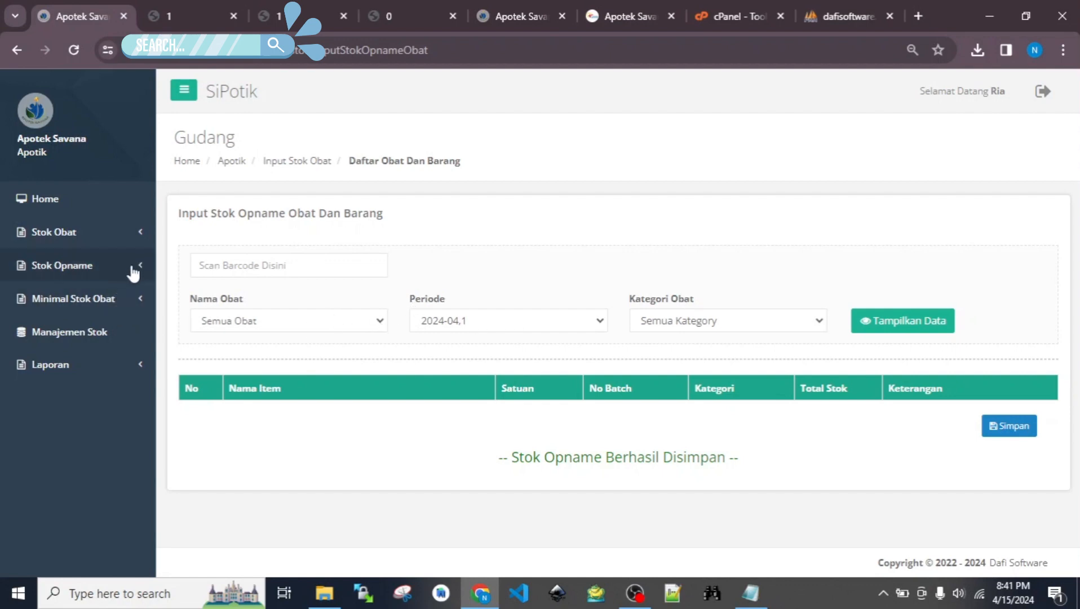
Open Tutup Stok Opname and display the items for period 2024-04,1.
{"action": "left_click", "coordinate": [113, 269]}
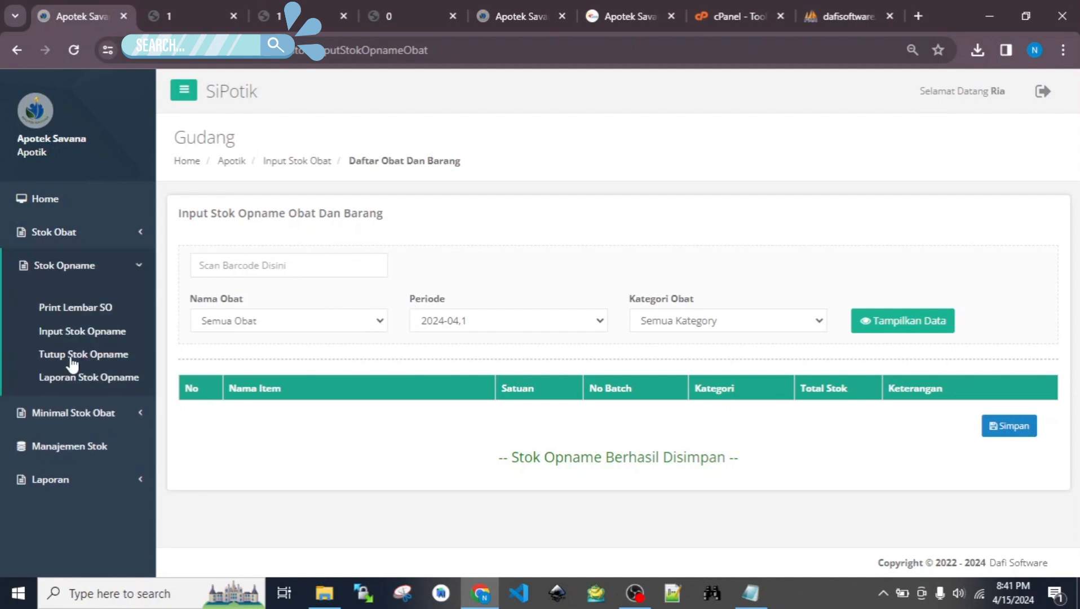
{"action": "left_click", "coordinate": [102, 358]}
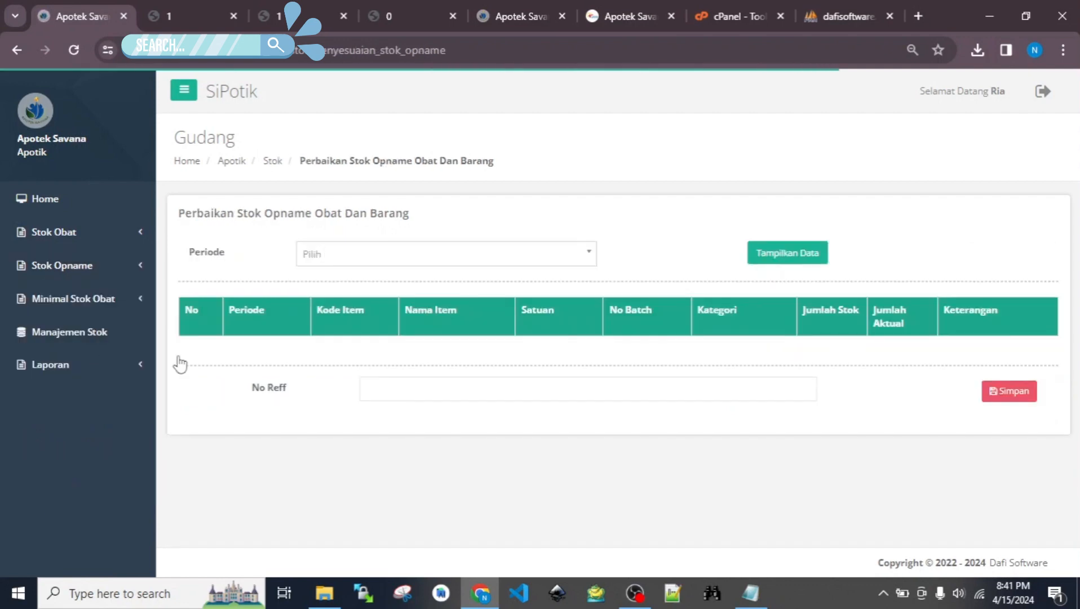
{"action": "left_click", "coordinate": [491, 256]}
{"action": "left_click", "coordinate": [441, 304]}
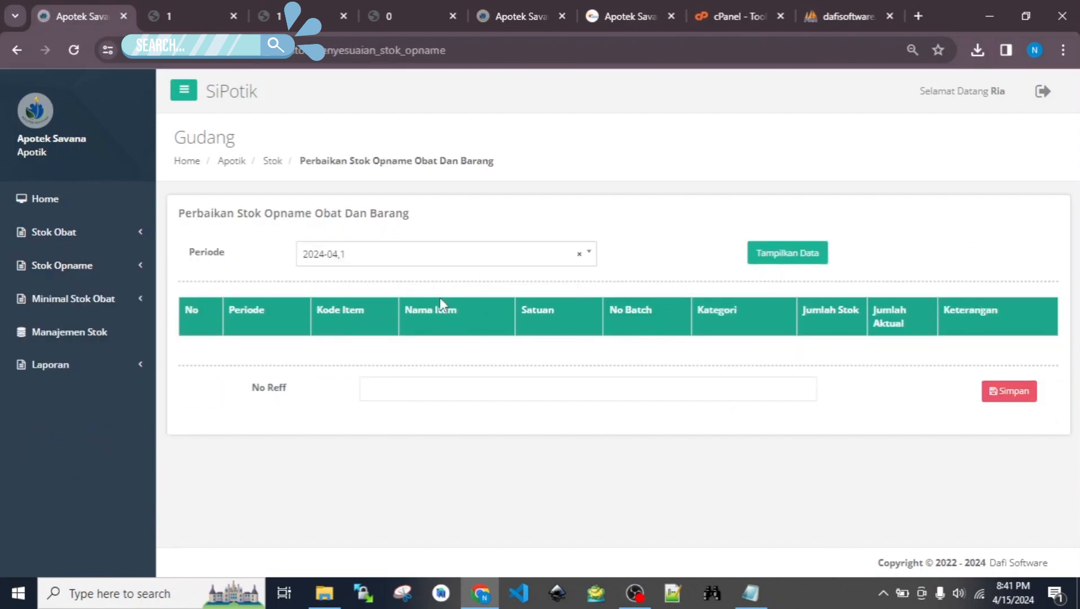
{"action": "left_click", "coordinate": [790, 255]}
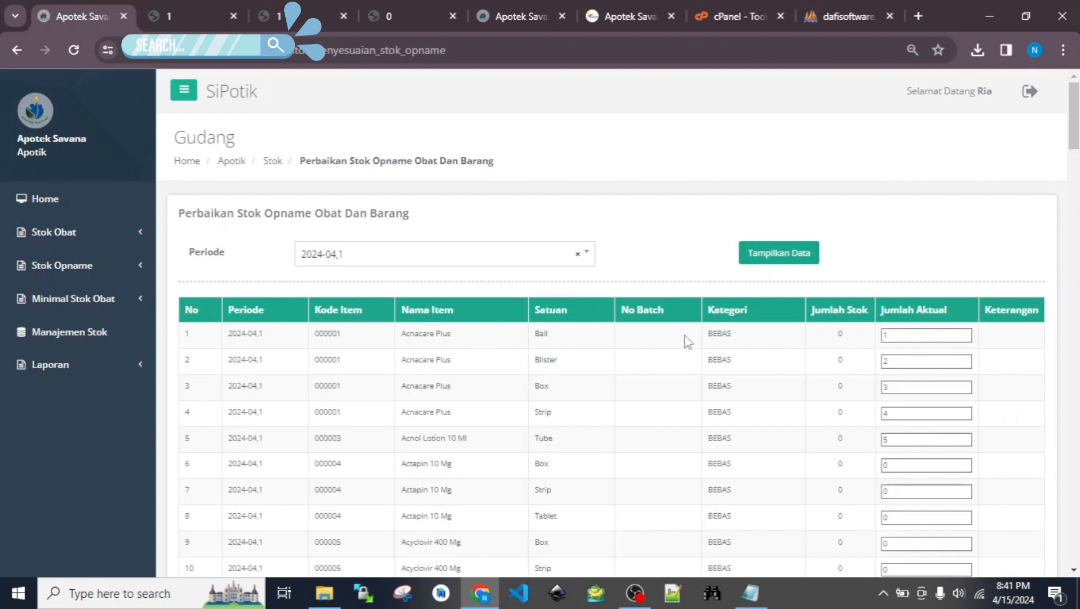
Compare Jumlah Stok with the Jumlah Aktual entries for the Acnacare Plus and Acnol Lotion rows before closing the stock opname.
{"action": "scroll", "coordinate": [658, 366], "scroll_direction": "down", "scroll_amount": 3}
{"action": "left_click", "coordinate": [891, 280]}
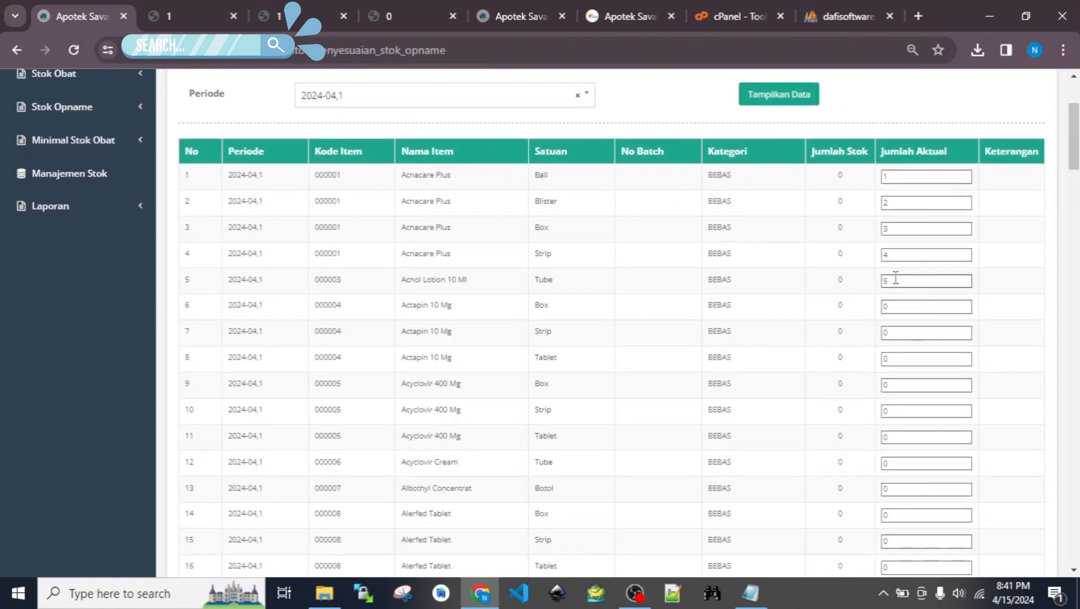
{"action": "double_click", "coordinate": [889, 281]}
{"action": "double_click", "coordinate": [889, 253]}
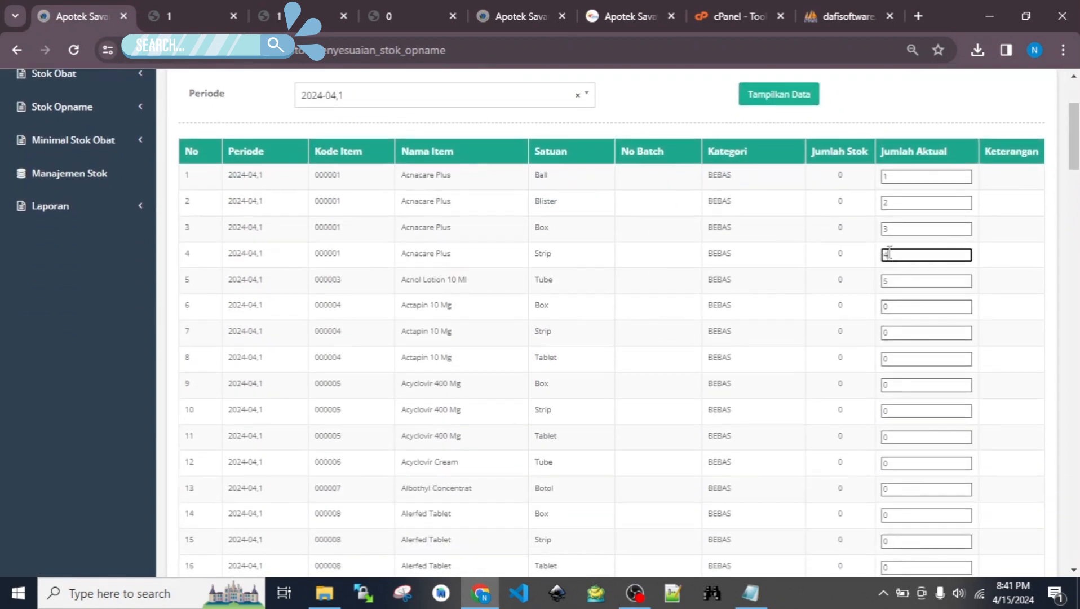
{"action": "left_click_drag", "start_coordinate": [897, 232], "coordinate": [874, 230]}
{"action": "double_click", "coordinate": [887, 204]}
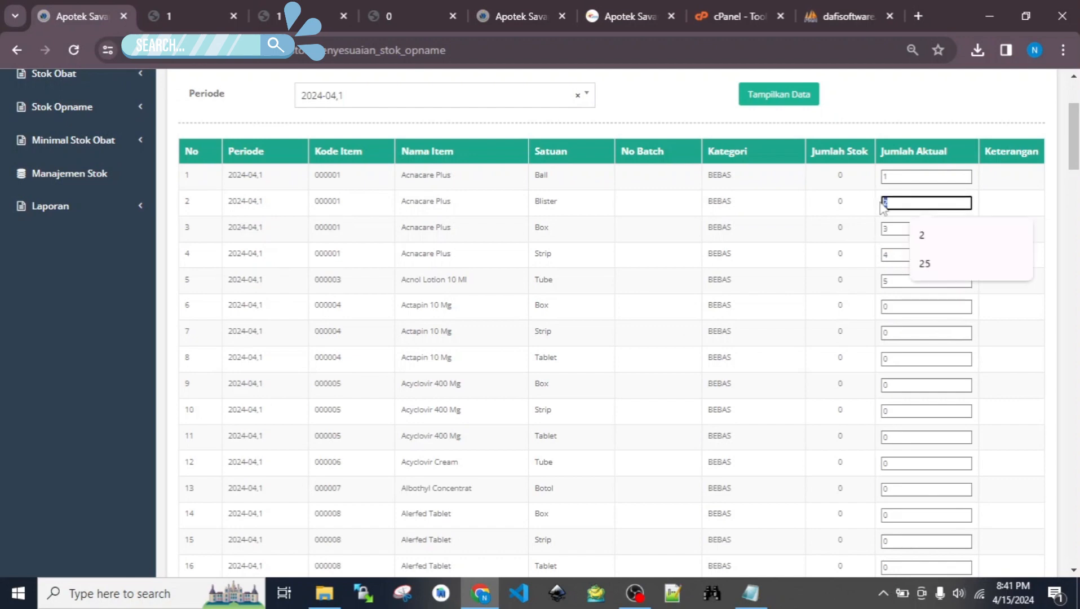
{"action": "left_click", "coordinate": [887, 177]}
{"action": "double_click", "coordinate": [885, 177]}
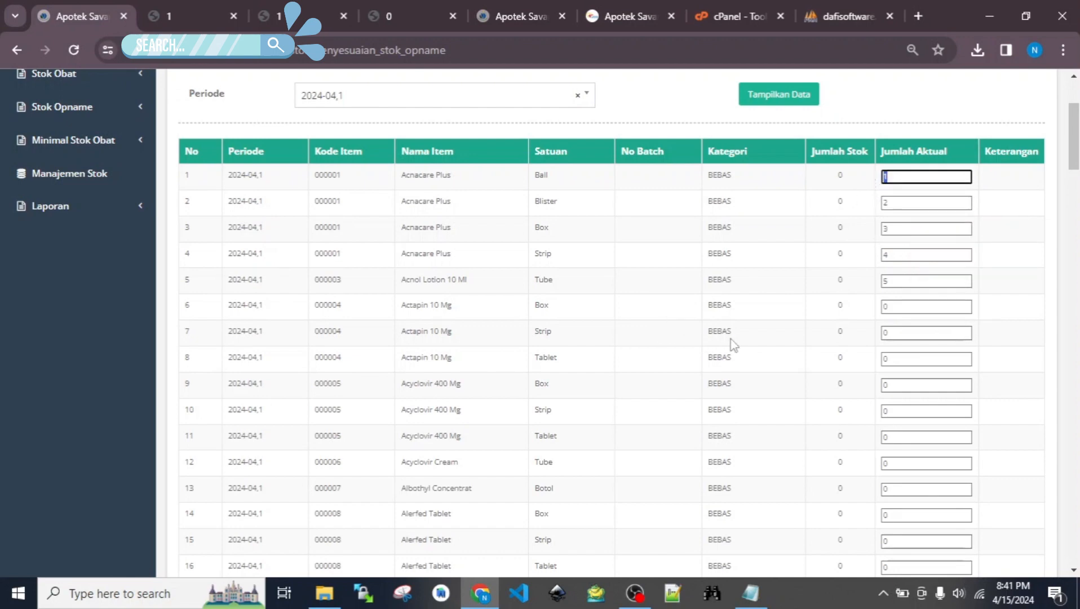
{"action": "scroll", "coordinate": [730, 335], "scroll_direction": "up", "scroll_amount": 2}
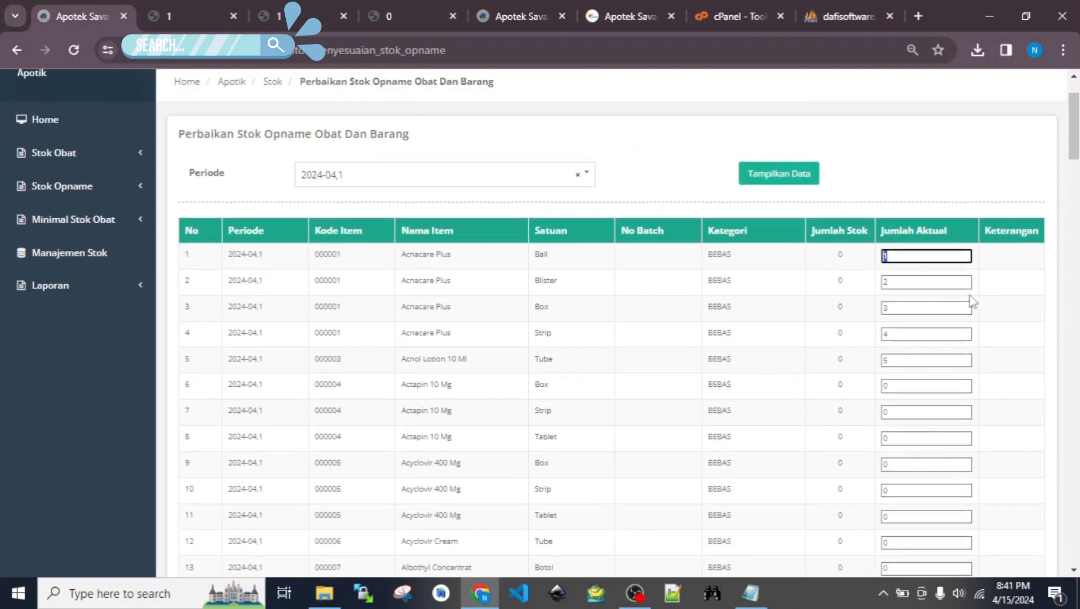
{"action": "left_click_drag", "start_coordinate": [849, 260], "coordinate": [833, 282]}
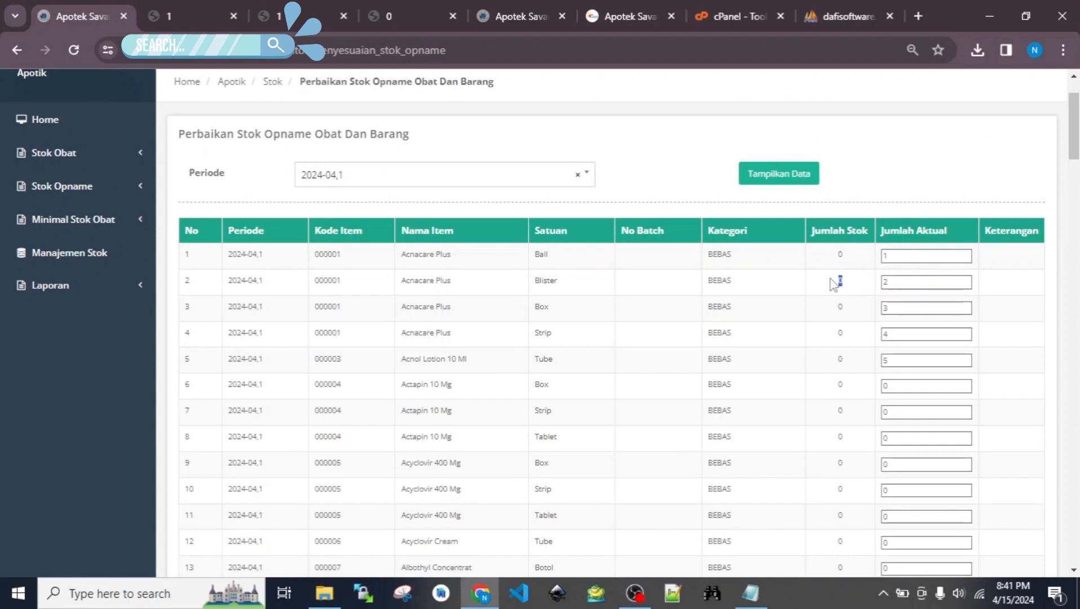
{"action": "left_click_drag", "start_coordinate": [916, 281], "coordinate": [873, 284]}
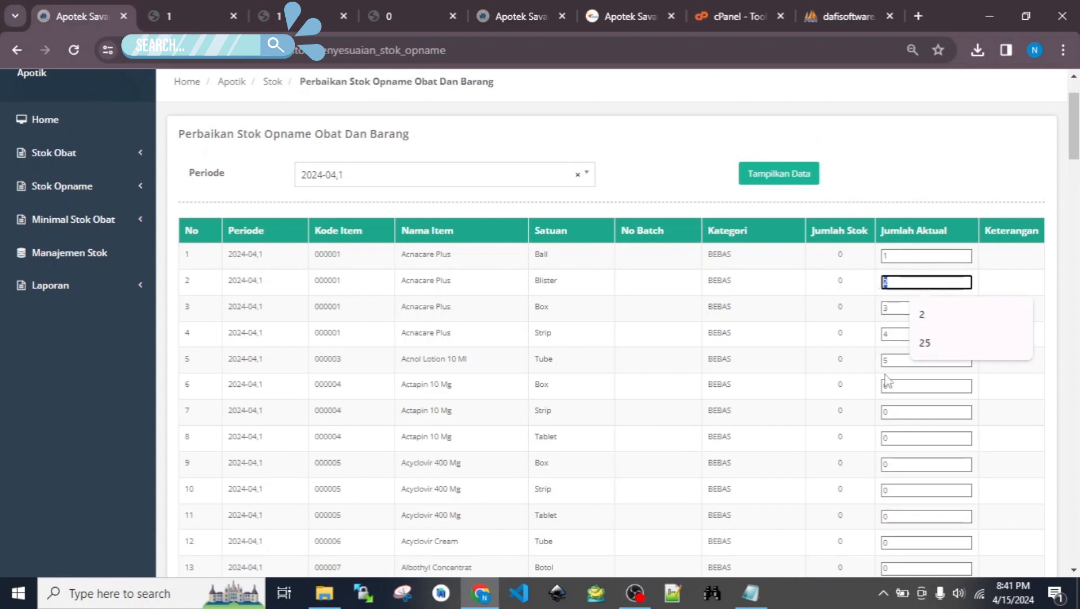
{"action": "left_click", "coordinate": [856, 317]}
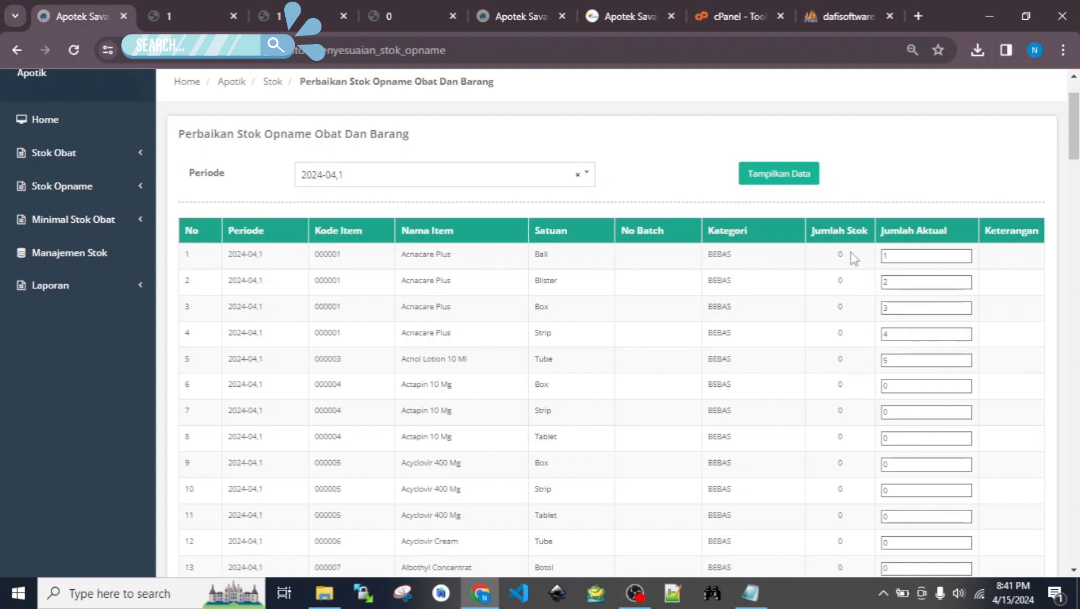
{"action": "left_click", "coordinate": [909, 258]}
{"action": "left_click_drag", "start_coordinate": [908, 258], "coordinate": [884, 261]}
{"action": "left_click_drag", "start_coordinate": [179, 135], "coordinate": [309, 138]}
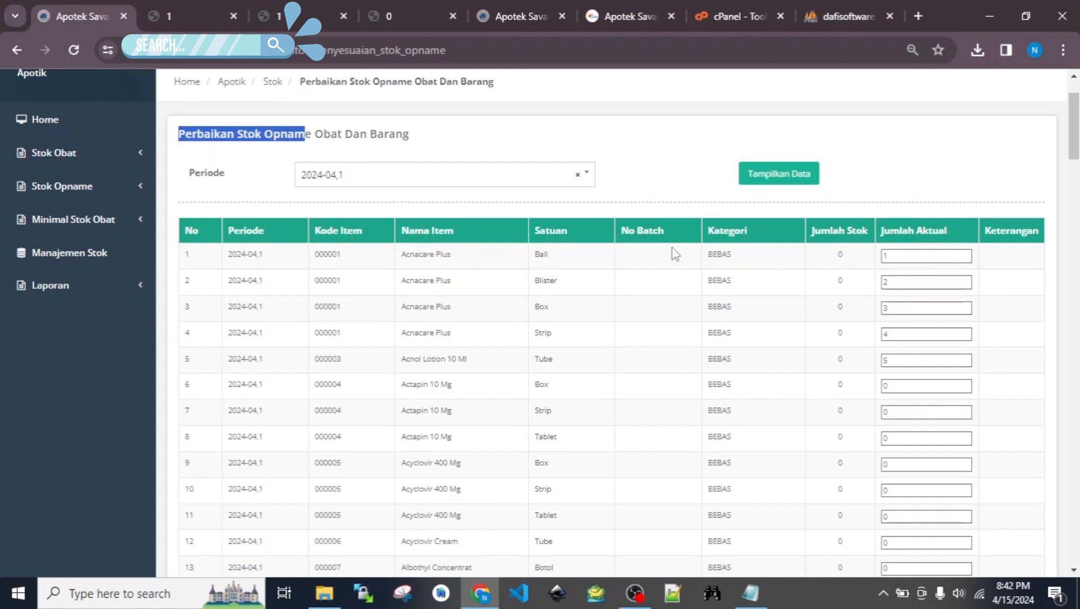
Enter SO 15-04-2024 as the No Reff below the item list and save the stock adjustment.
{"action": "scroll", "coordinate": [674, 253], "scroll_direction": "down", "scroll_amount": 20}
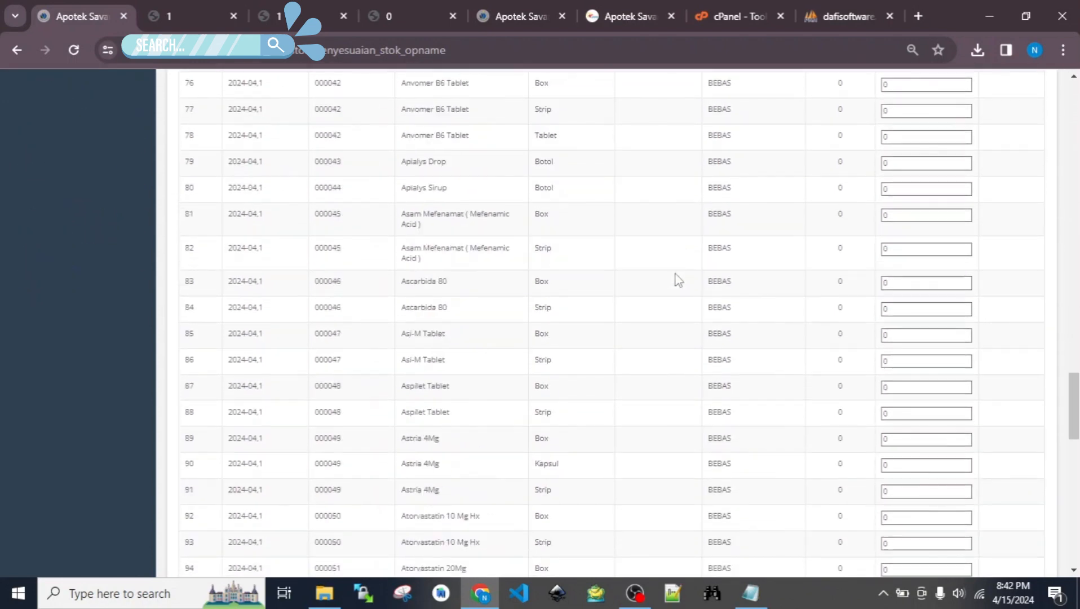
{"action": "scroll", "coordinate": [678, 280], "scroll_direction": "down", "scroll_amount": 20}
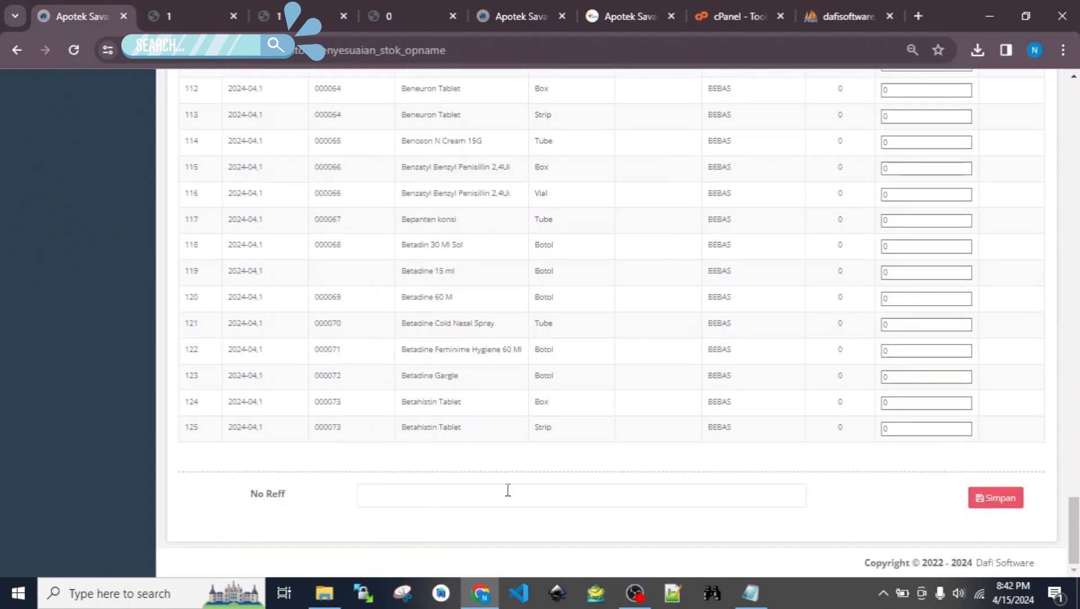
{"action": "left_click", "coordinate": [508, 490]}
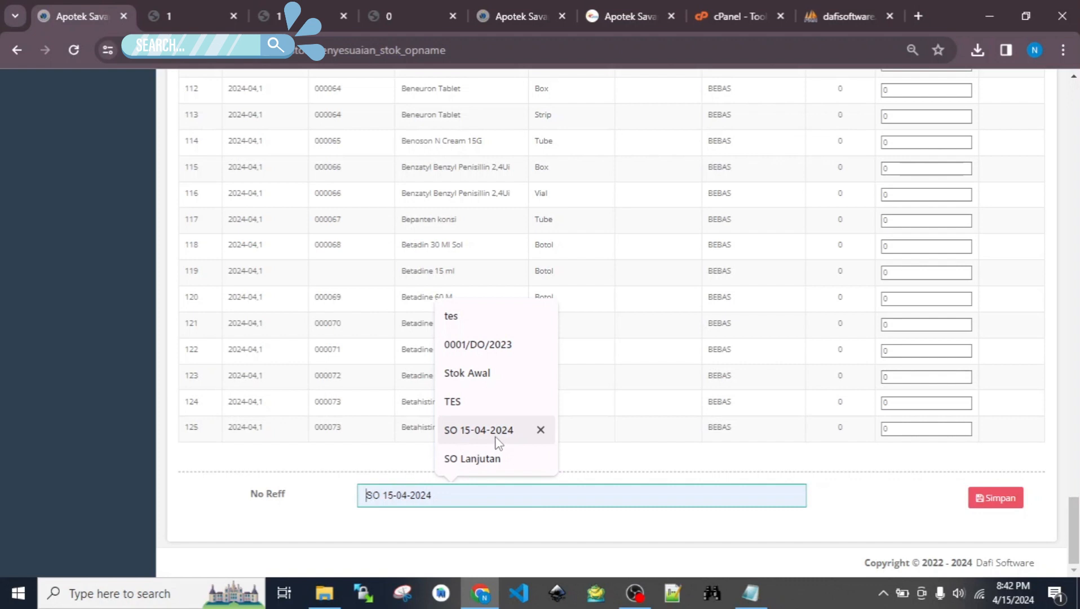
{"action": "left_click", "coordinate": [496, 437]}
{"action": "left_click_drag", "start_coordinate": [464, 481], "coordinate": [279, 506]}
{"action": "left_click", "coordinate": [490, 494]}
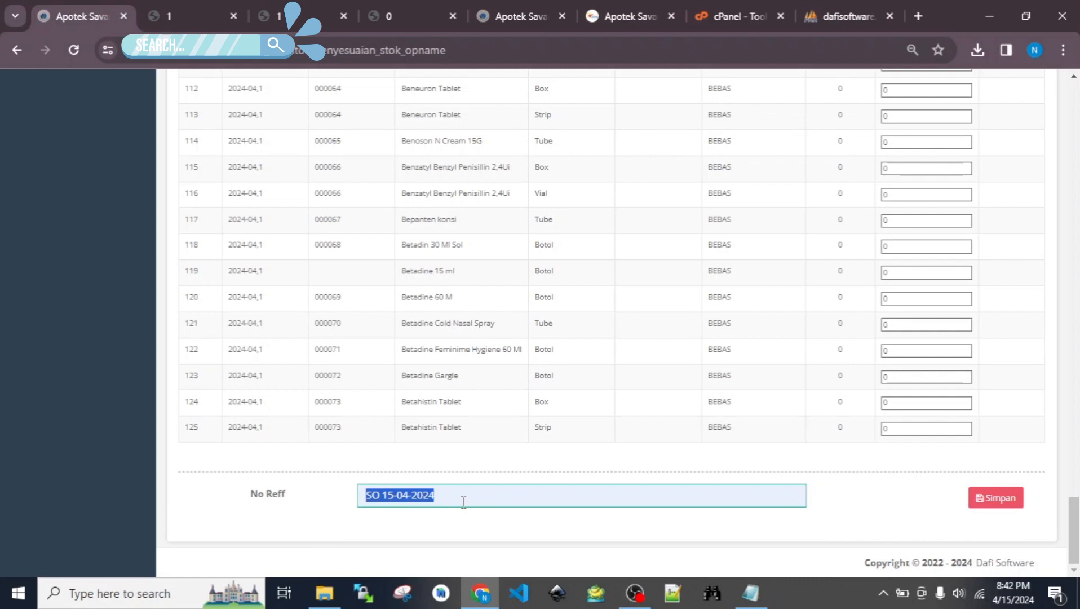
{"action": "left_click", "coordinate": [1006, 500]}
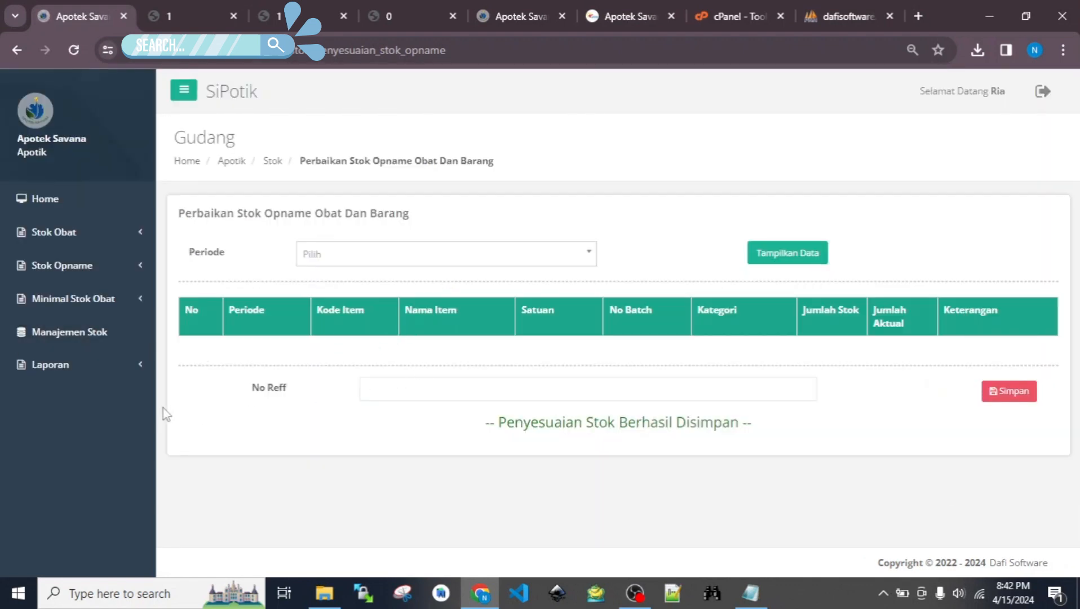
Check the Total Stok of the four Acnacare Plus units and Acnol Lotion 10 Ml in Manajemen Stok.
{"action": "left_click", "coordinate": [87, 336]}
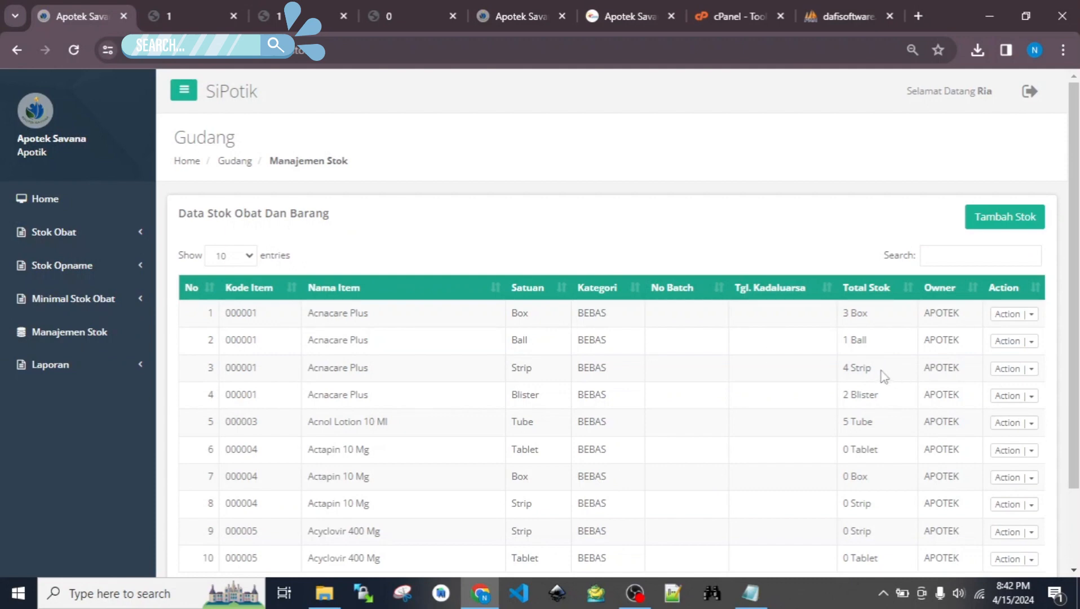
{"action": "double_click", "coordinate": [844, 342]}
{"action": "double_click", "coordinate": [845, 395]}
{"action": "double_click", "coordinate": [846, 313]}
{"action": "double_click", "coordinate": [847, 367]}
{"action": "double_click", "coordinate": [845, 422]}
{"action": "left_click_drag", "start_coordinate": [309, 319], "coordinate": [394, 430]}
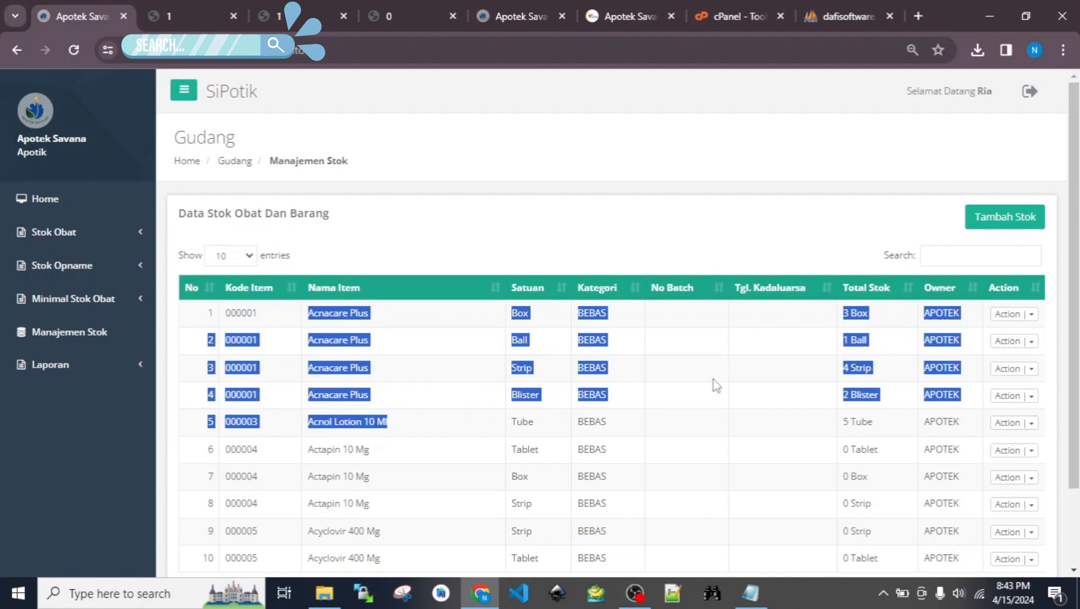
{"action": "left_click", "coordinate": [908, 386]}
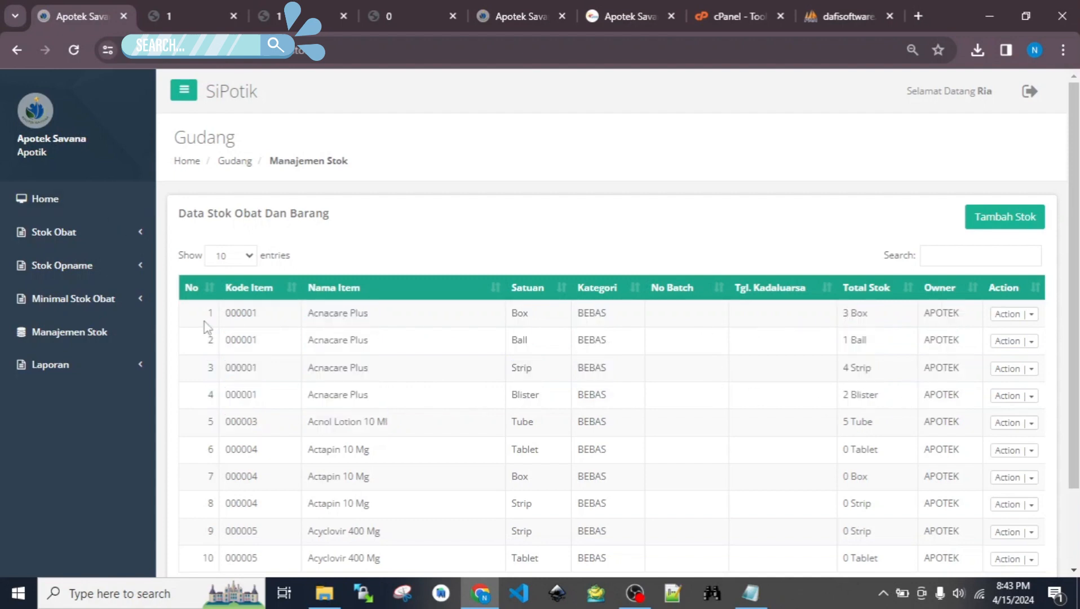
Open Laporan Stok Opname and display the report for period 2024-04,1.
{"action": "left_click", "coordinate": [119, 272]}
{"action": "left_click", "coordinate": [84, 377]}
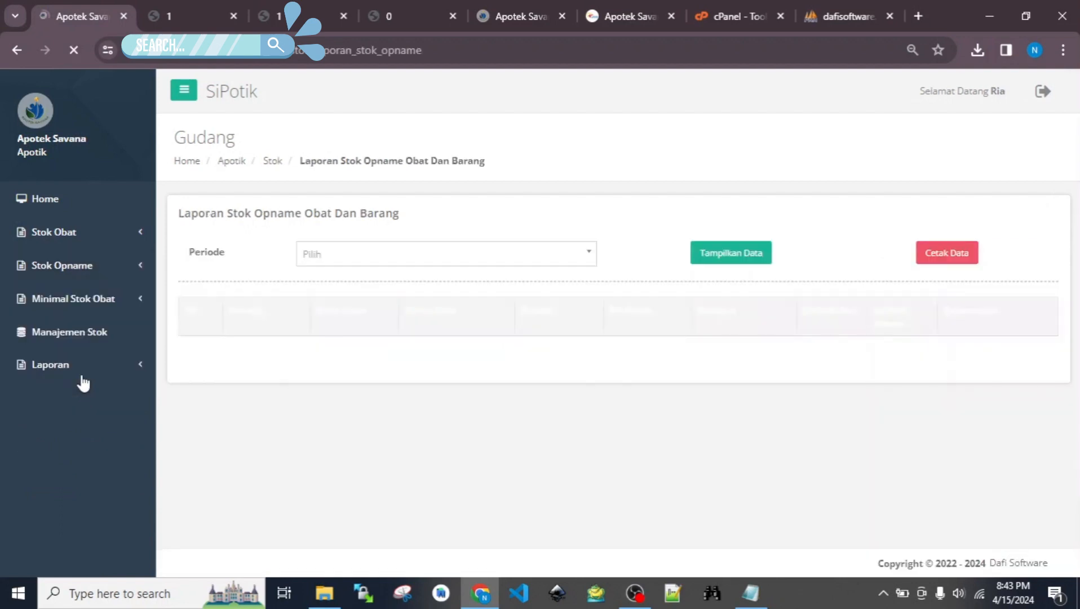
{"action": "left_click", "coordinate": [466, 260]}
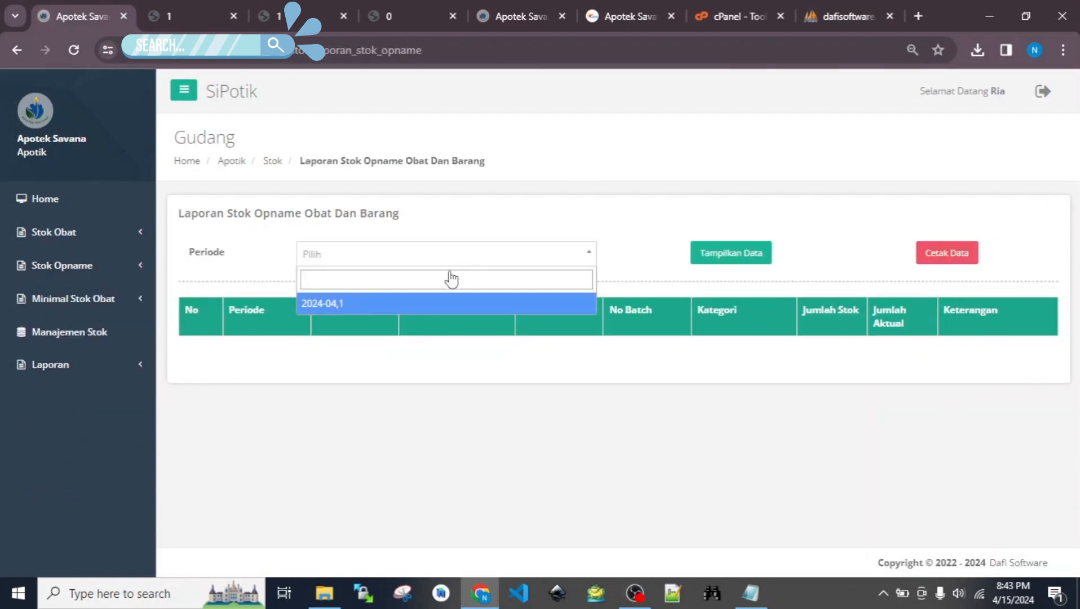
{"action": "left_click", "coordinate": [434, 306]}
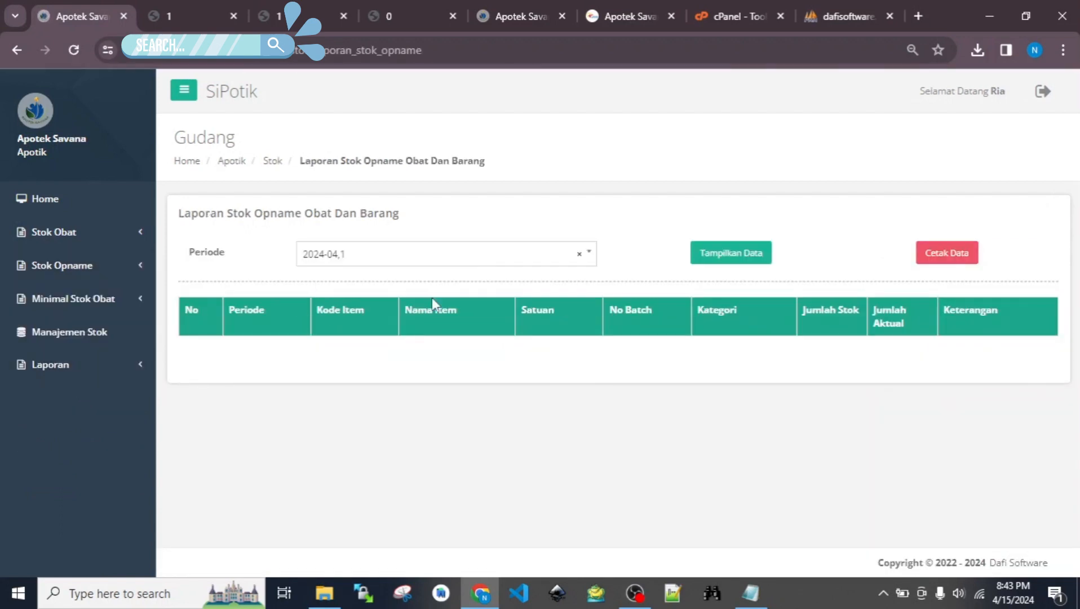
{"action": "left_click", "coordinate": [746, 255]}
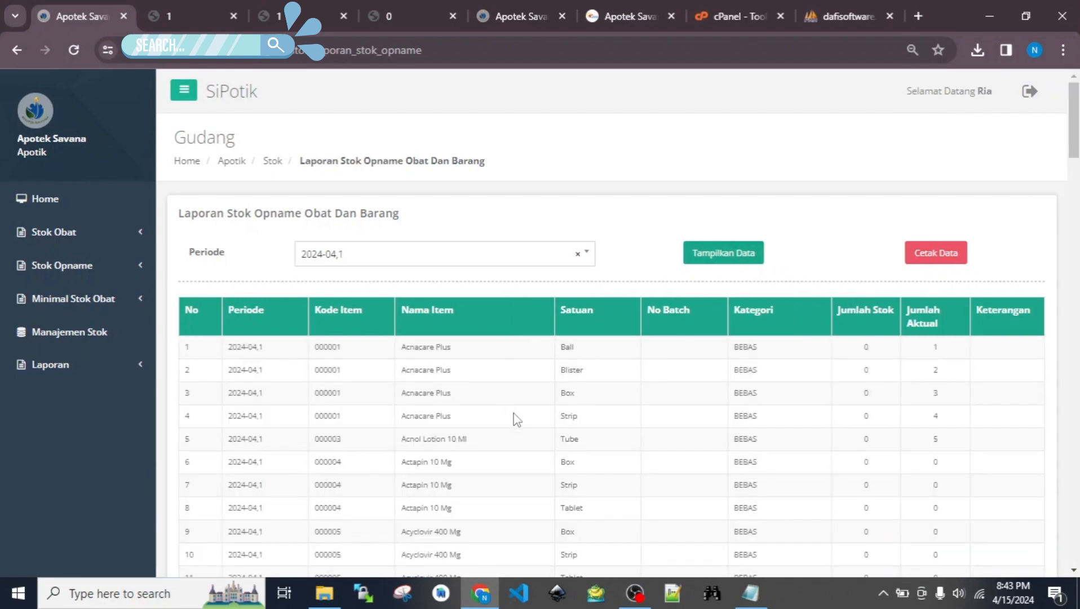
Keep 2024-04,1 as the report period and review Jumlah Stok and Jumlah Aktual in the first five rows.
{"action": "left_click", "coordinate": [434, 261]}
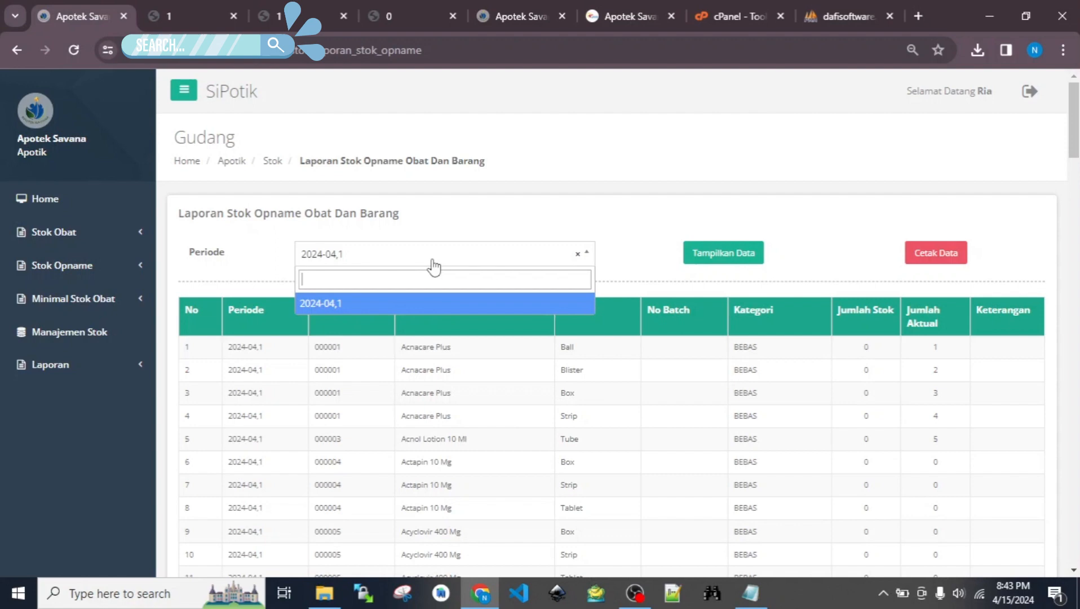
{"action": "left_click", "coordinate": [410, 304]}
{"action": "scroll", "coordinate": [842, 292], "scroll_direction": "down", "scroll_amount": 2}
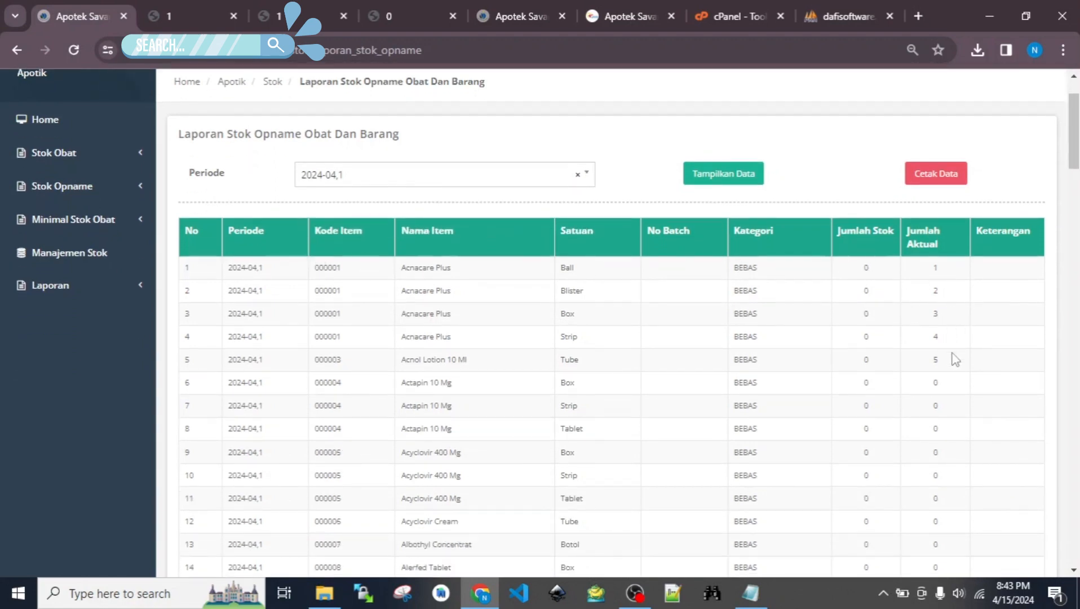
{"action": "left_click_drag", "start_coordinate": [951, 365], "coordinate": [197, 274]}
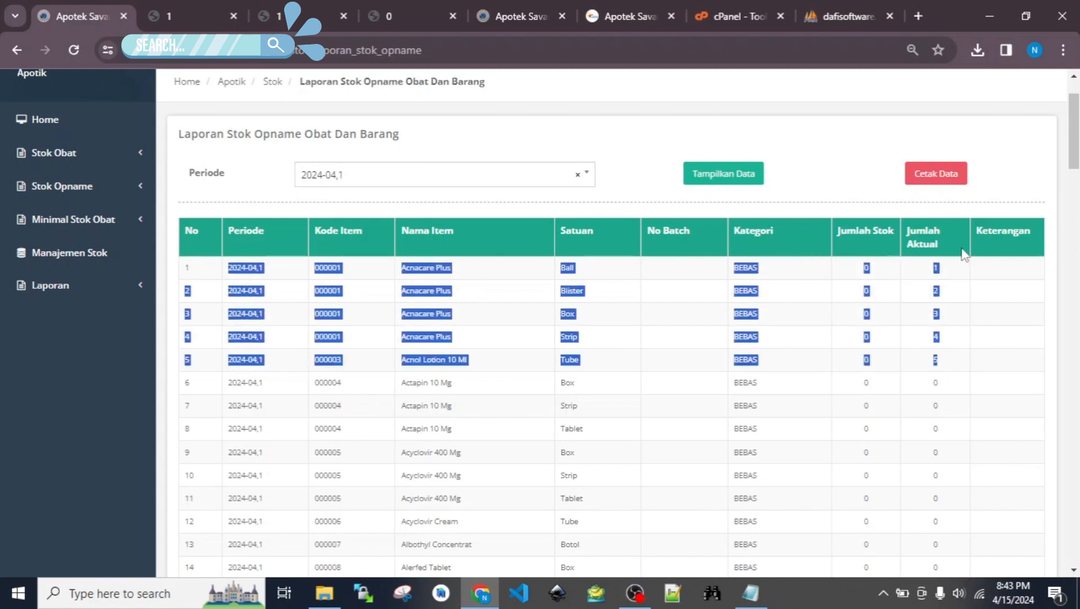
{"action": "left_click", "coordinate": [833, 137]}
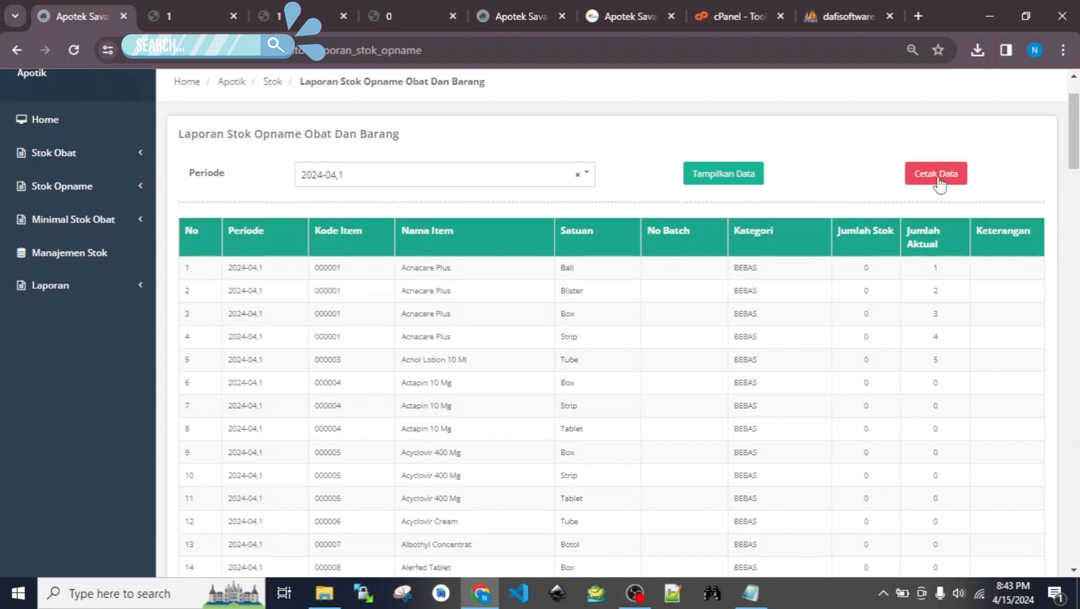
{"action": "scroll", "coordinate": [581, 315], "scroll_direction": "up", "scroll_amount": 2}
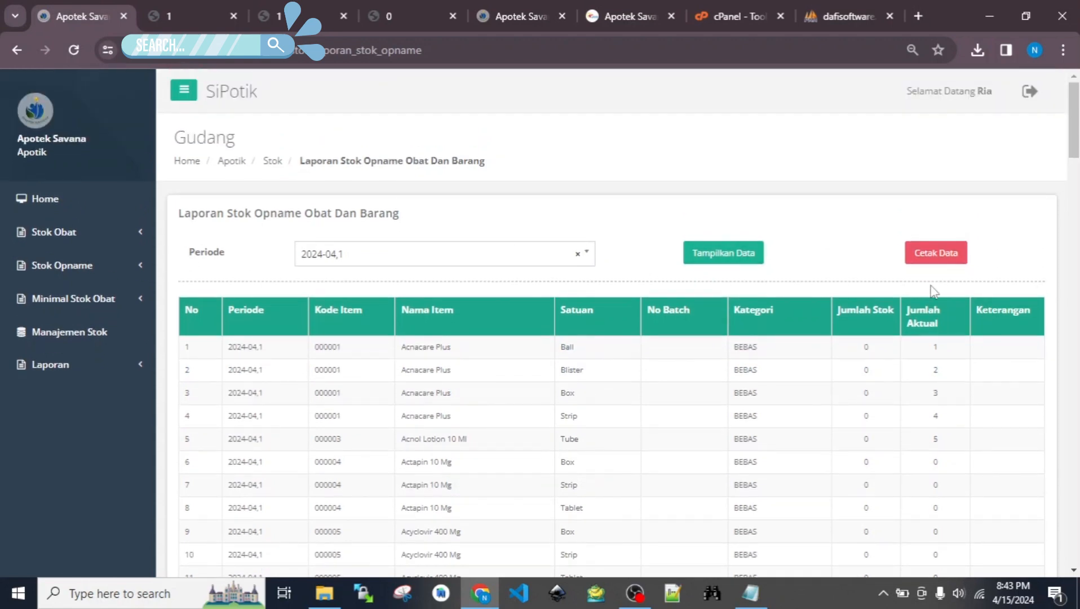